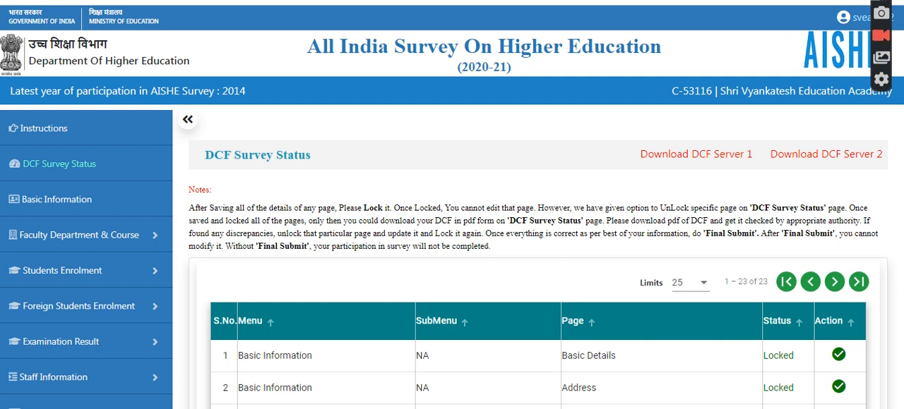
Step: Open the Teaching Staff Information page under Staff Information and collapse the navigation sidebar
{"action": "scroll", "coordinate": [215, 241], "scroll_direction": "down", "scroll_amount": 2}
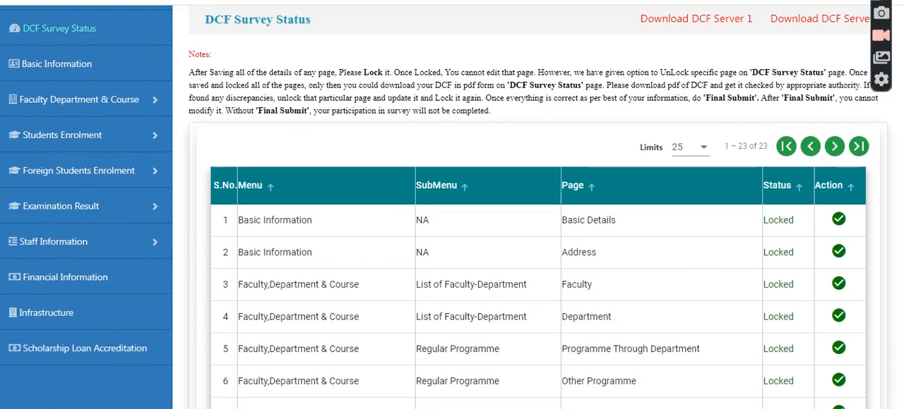
{"action": "left_click", "coordinate": [153, 241]}
{"action": "left_click", "coordinate": [83, 273]}
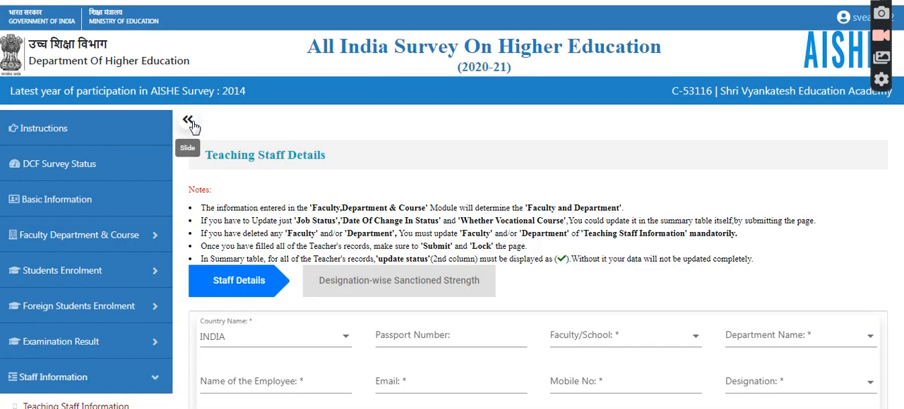
{"action": "left_click", "coordinate": [189, 122]}
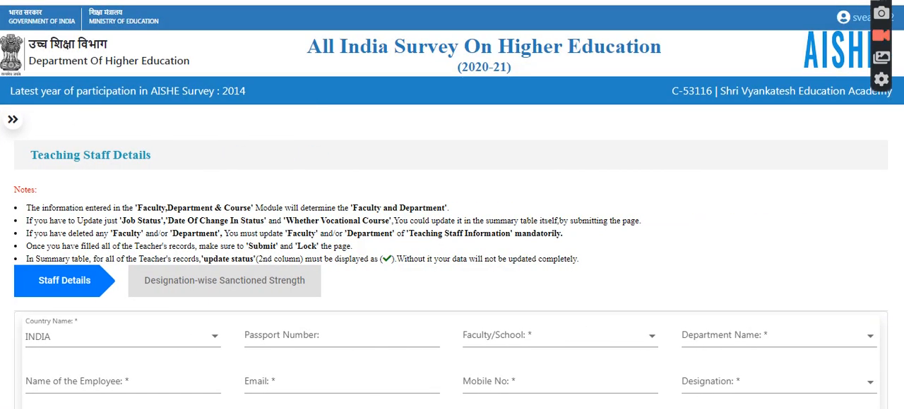
Step: Review the notes and the entry fields of the Teaching Staff Details page
{"action": "scroll", "coordinate": [451, 254], "scroll_direction": "down", "scroll_amount": 3}
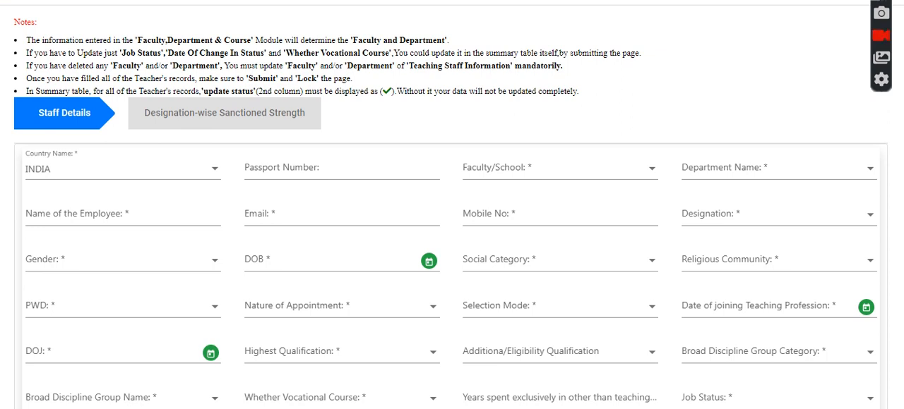
{"action": "scroll", "coordinate": [899, 113], "scroll_direction": "down", "scroll_amount": 1}
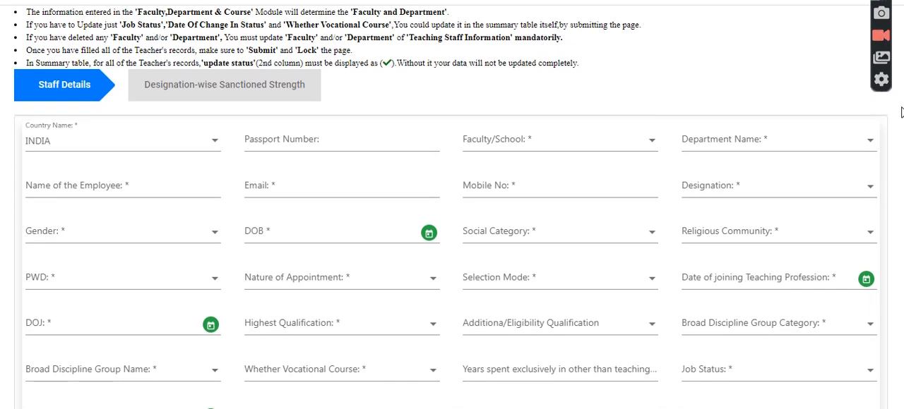
{"action": "scroll", "coordinate": [899, 113], "scroll_direction": "up", "scroll_amount": 2}
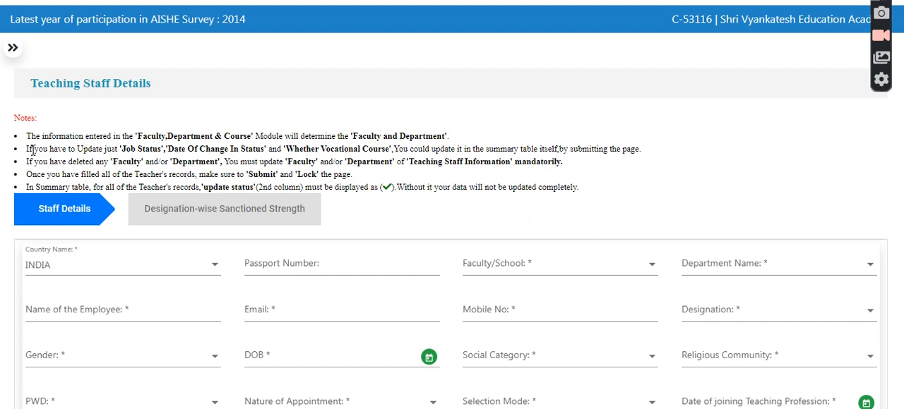
{"action": "left_click_drag", "start_coordinate": [18, 128], "coordinate": [601, 181]}
{"action": "left_click", "coordinate": [700, 223]}
{"action": "scroll", "coordinate": [901, 150], "scroll_direction": "down", "scroll_amount": 2}
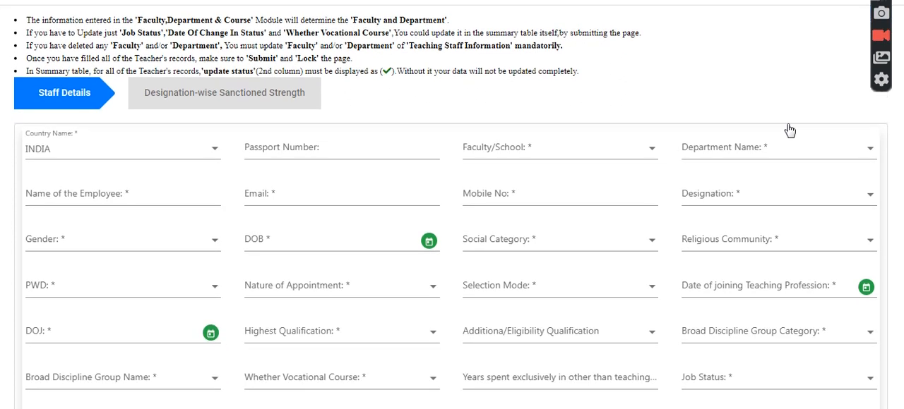
Step: Choose country INDIA, faculty "Faculty of Science department" and department "department of science" for the teacher record
{"action": "left_click", "coordinate": [204, 155]}
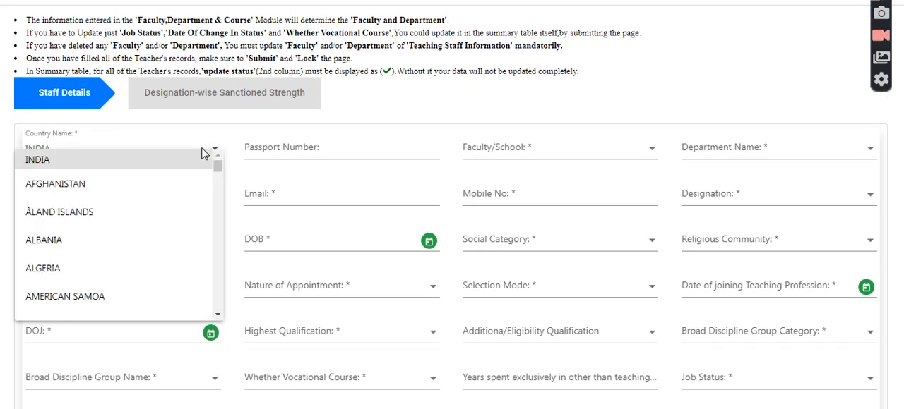
{"action": "left_click", "coordinate": [139, 157]}
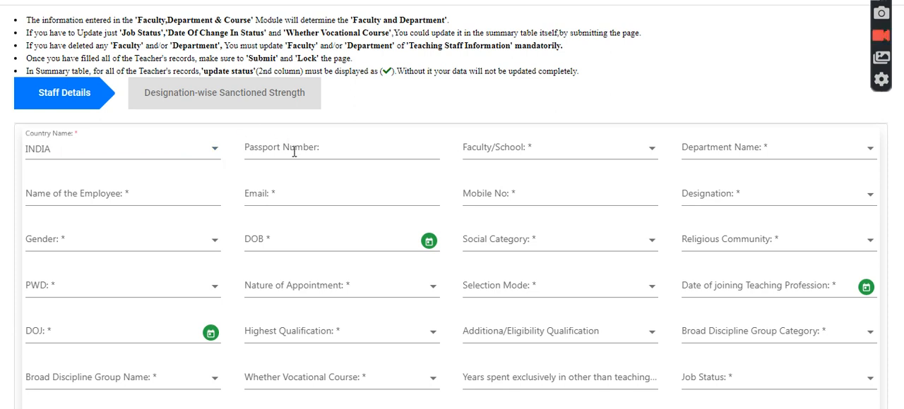
{"action": "left_click", "coordinate": [523, 156]}
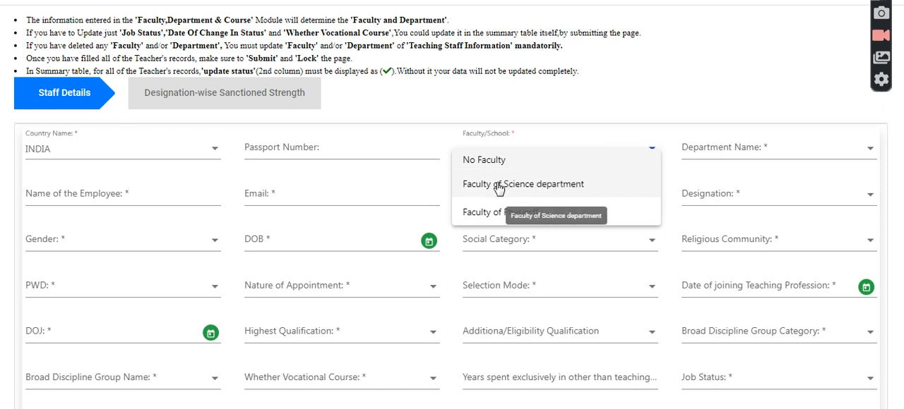
{"action": "left_click", "coordinate": [501, 185]}
{"action": "left_click", "coordinate": [767, 162]}
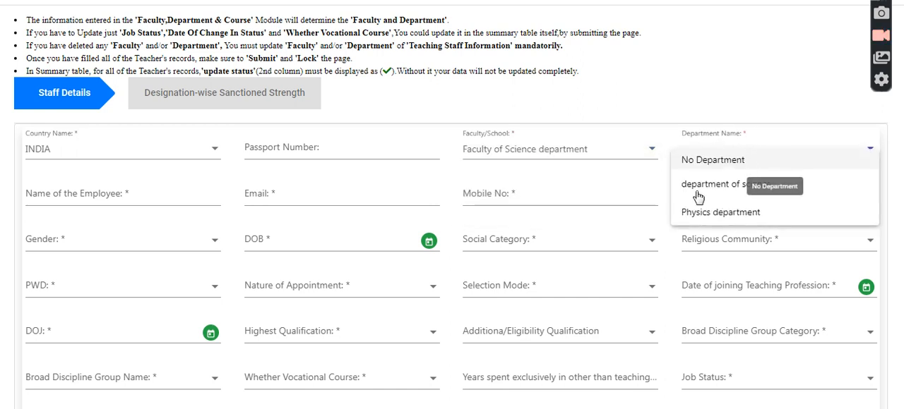
{"action": "left_click", "coordinate": [696, 189]}
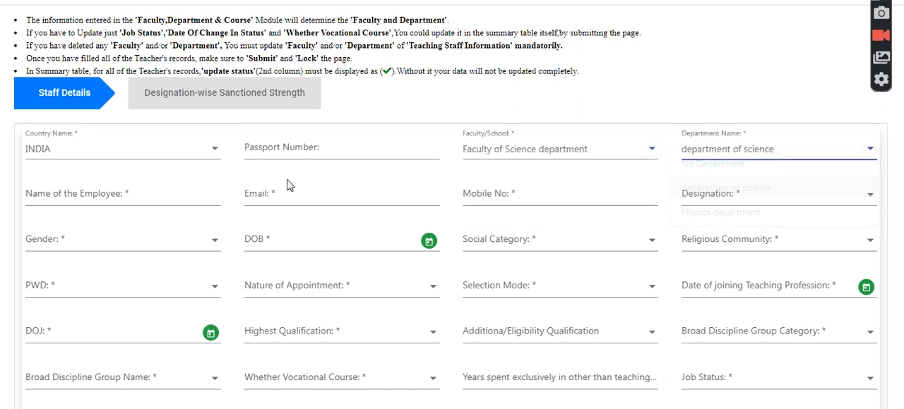
Step: Fill in the employee's name, e-mail and mobile number from a saved autofill entry
{"action": "left_click", "coordinate": [152, 203]}
{"action": "left_click", "coordinate": [92, 196]}
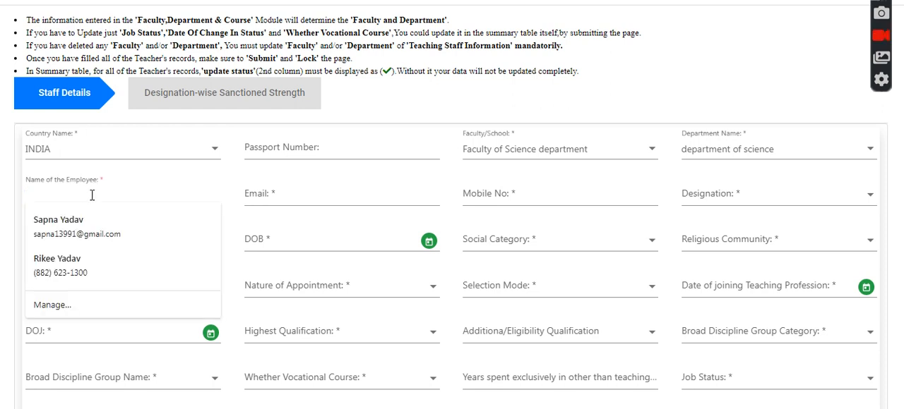
{"action": "left_click", "coordinate": [99, 227]}
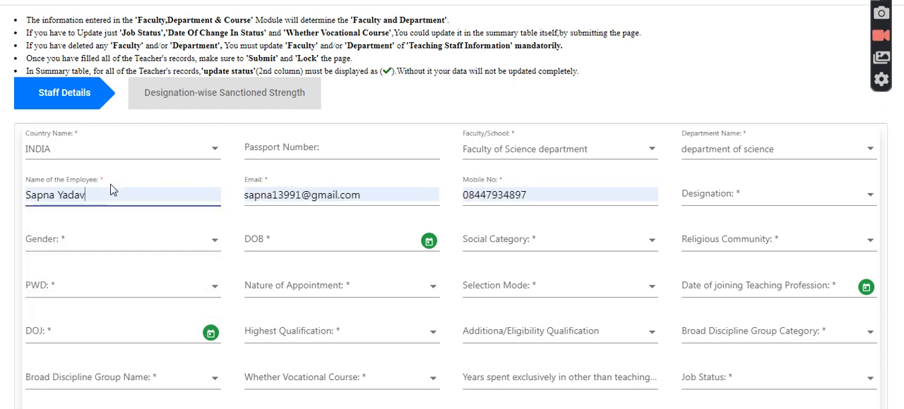
{"action": "left_click", "coordinate": [108, 189]}
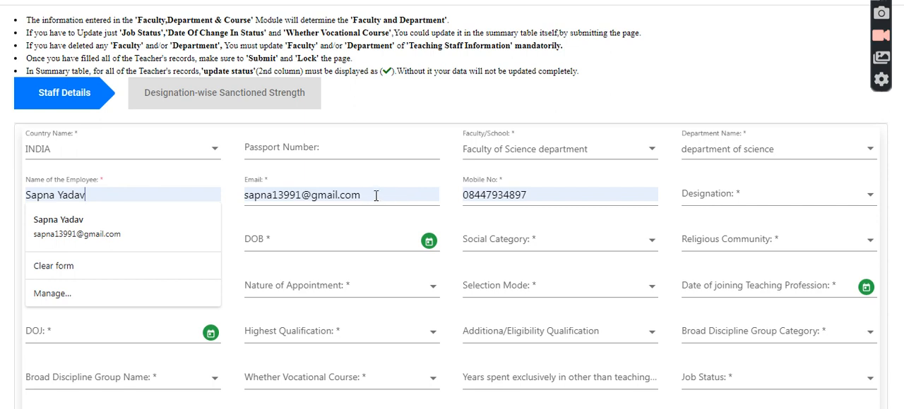
Step: Set the employee's designation to Additional Professor and the gender to Female
{"action": "left_click", "coordinate": [718, 201]}
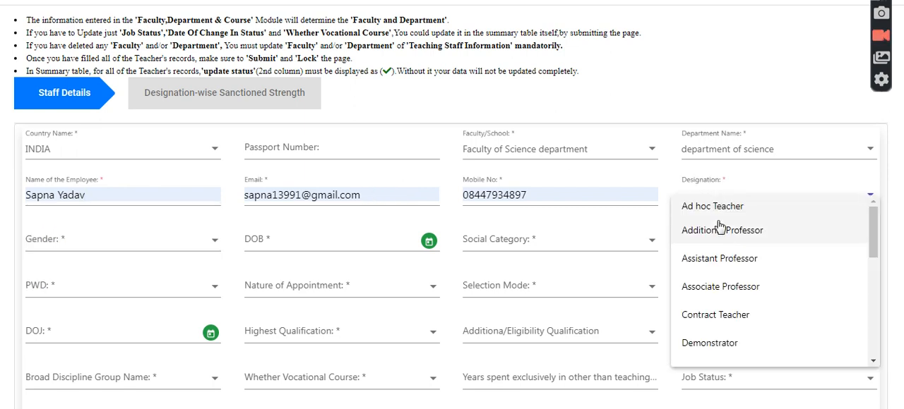
{"action": "left_click", "coordinate": [719, 233]}
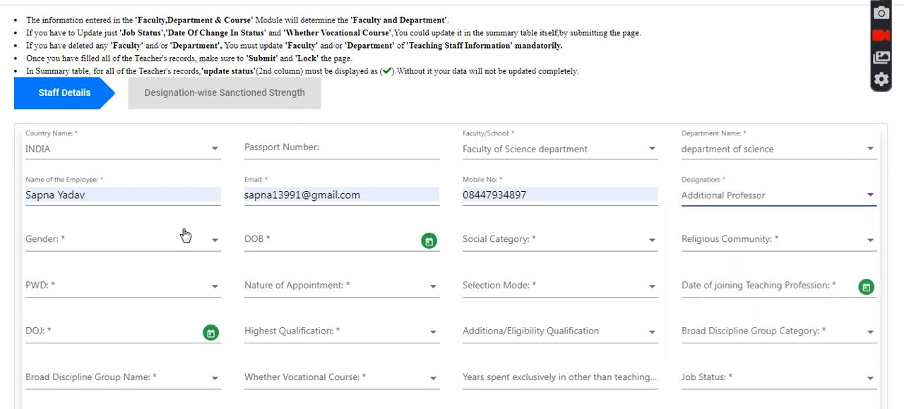
{"action": "left_click", "coordinate": [165, 245]}
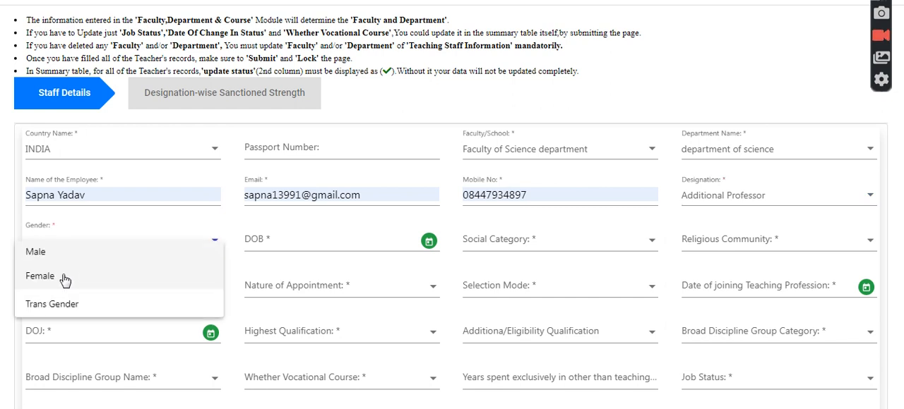
{"action": "left_click", "coordinate": [64, 281]}
Step: Enter the employee's date of birth by choosing its year, month and day in the DOB calendar
{"action": "left_click", "coordinate": [429, 241]}
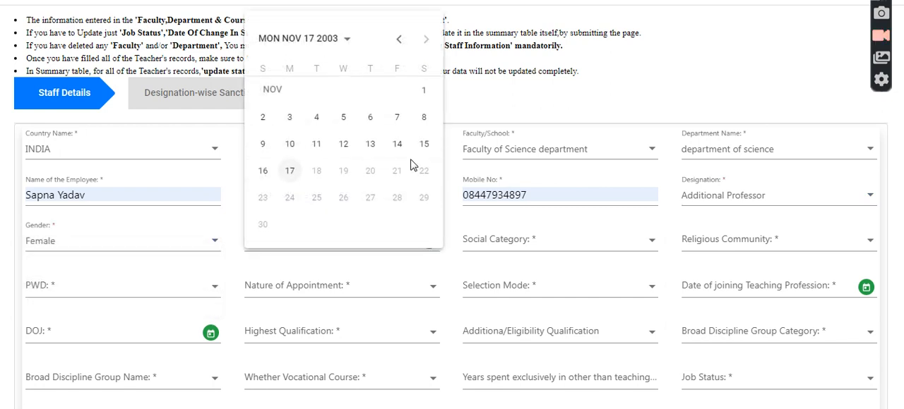
{"action": "left_click", "coordinate": [348, 43]}
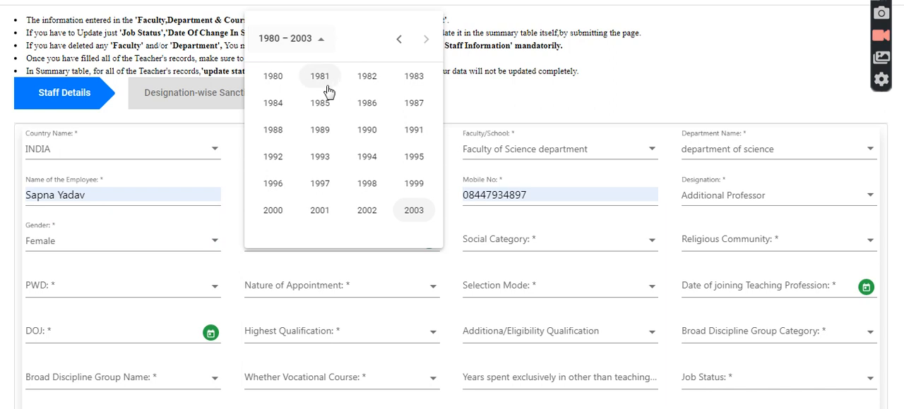
{"action": "left_click", "coordinate": [321, 130]}
{"action": "left_click", "coordinate": [322, 129]}
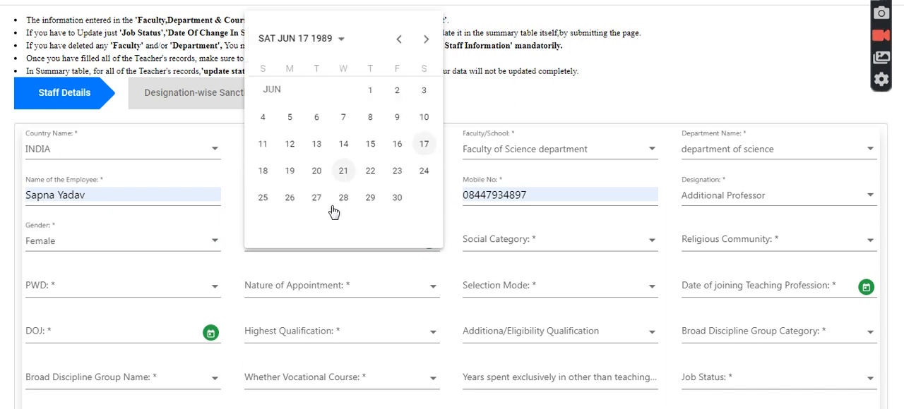
{"action": "left_click", "coordinate": [316, 171]}
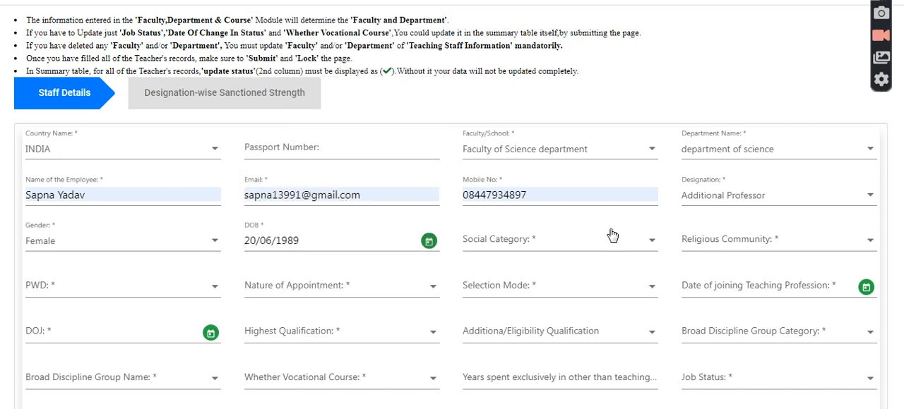
Step: Set the social category to SC and the religious community to Christian
{"action": "left_click", "coordinate": [649, 244]}
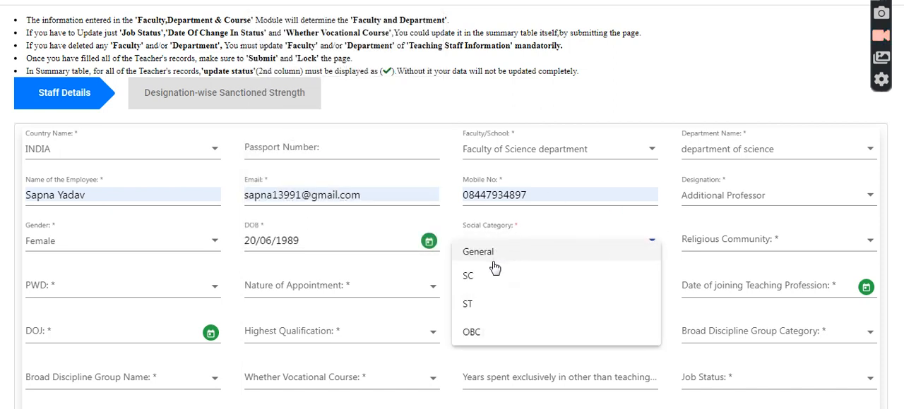
{"action": "left_click", "coordinate": [803, 244]}
{"action": "left_click", "coordinate": [701, 274]}
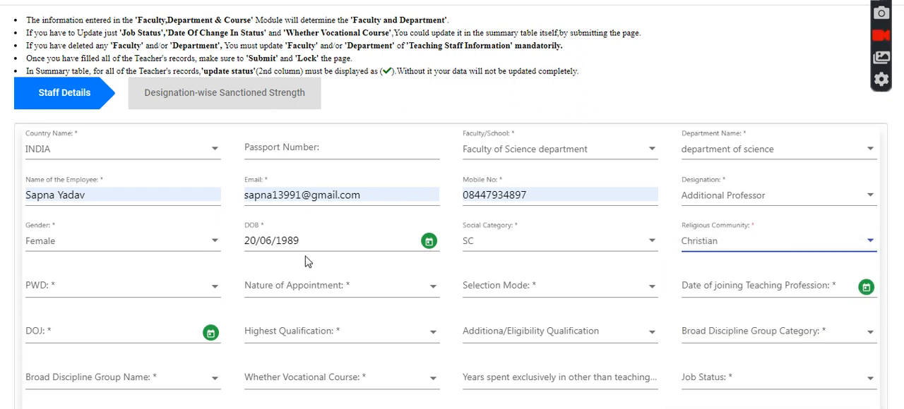
Step: Set PWD to Yes, the nature of appointment to Part-Time and the selection mode to CAS
{"action": "left_click", "coordinate": [203, 291]}
{"action": "left_click", "coordinate": [47, 301]}
{"action": "left_click", "coordinate": [313, 295]}
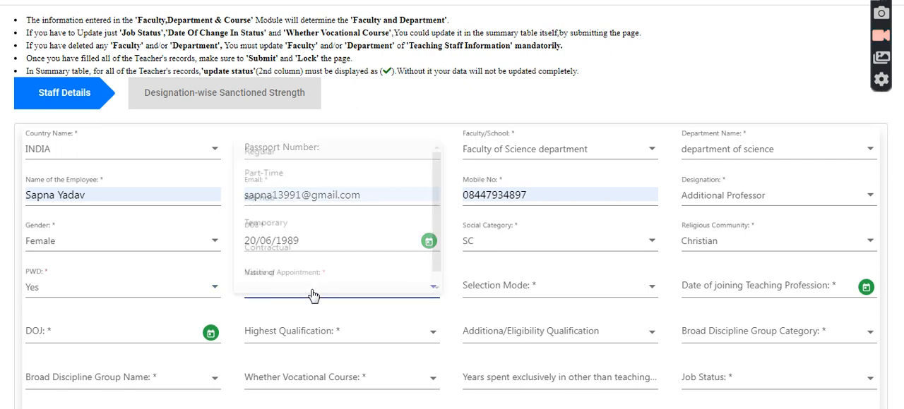
{"action": "left_click", "coordinate": [285, 162]}
{"action": "left_click", "coordinate": [573, 287]}
{"action": "left_click", "coordinate": [474, 323]}
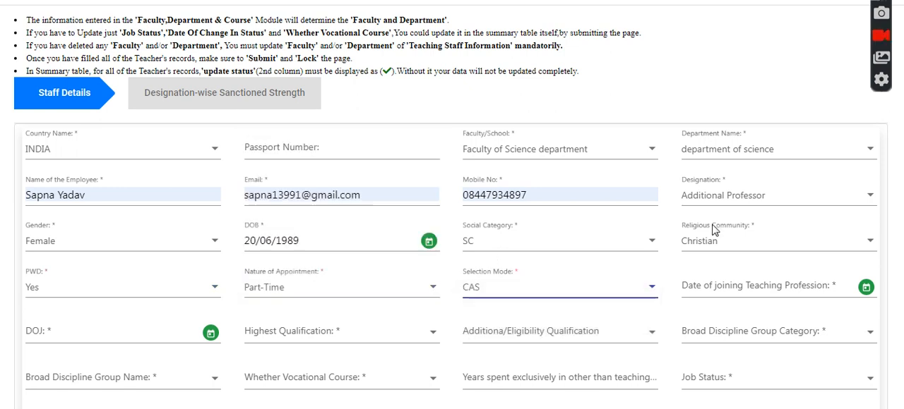
Step: Set the date of joining the teaching profession to 10/02/2015
{"action": "scroll", "coordinate": [676, 100], "scroll_direction": "down", "scroll_amount": 3}
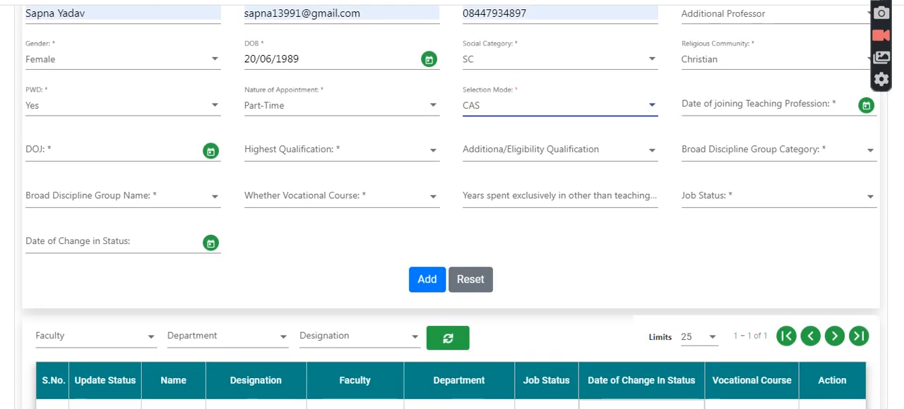
{"action": "left_click", "coordinate": [861, 106]}
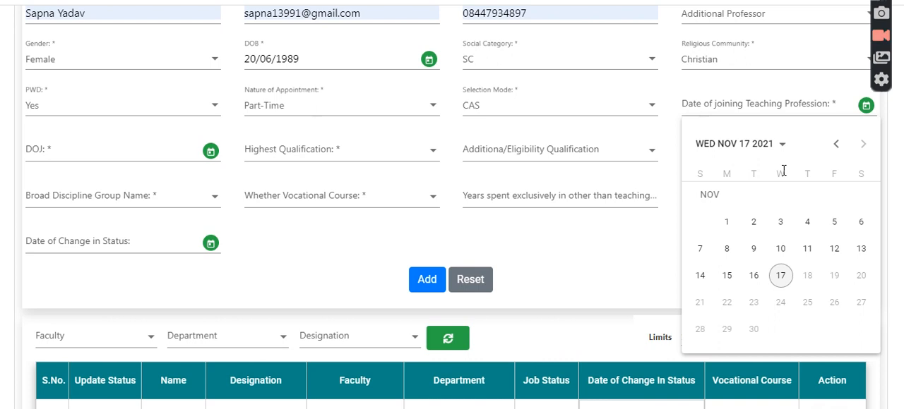
{"action": "left_click", "coordinate": [781, 147]}
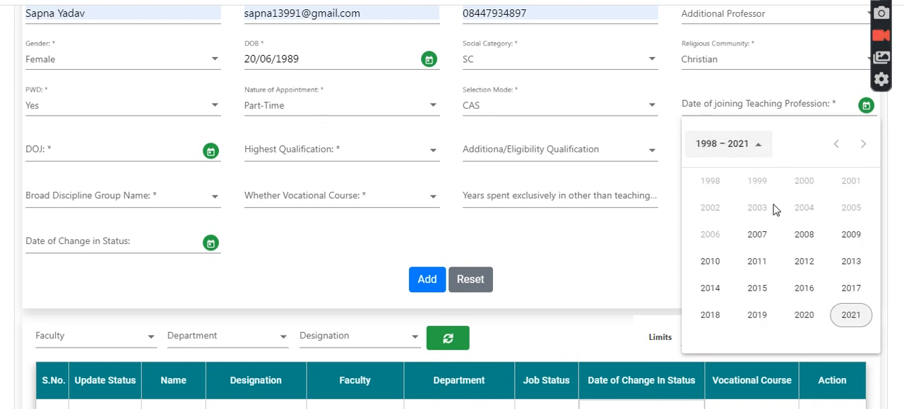
{"action": "left_click", "coordinate": [757, 302]}
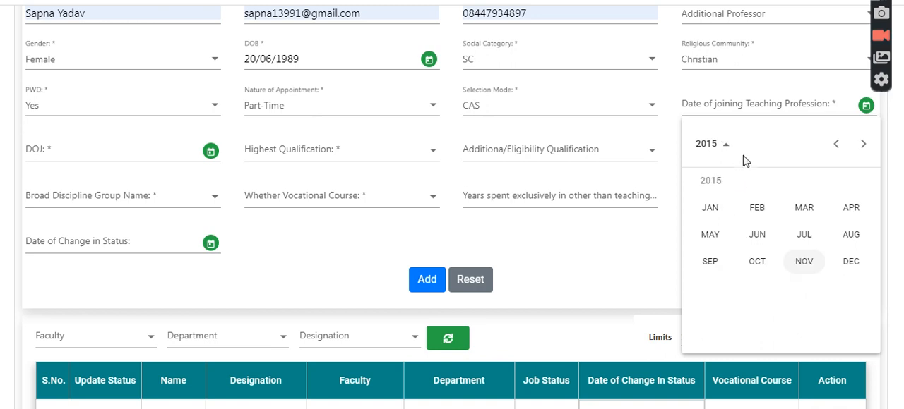
{"action": "left_click", "coordinate": [753, 208]}
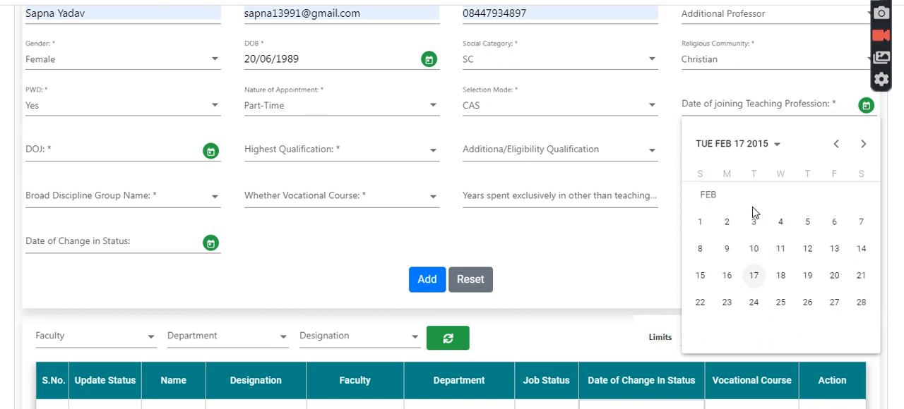
{"action": "left_click", "coordinate": [754, 250]}
{"action": "left_click", "coordinate": [445, 152]}
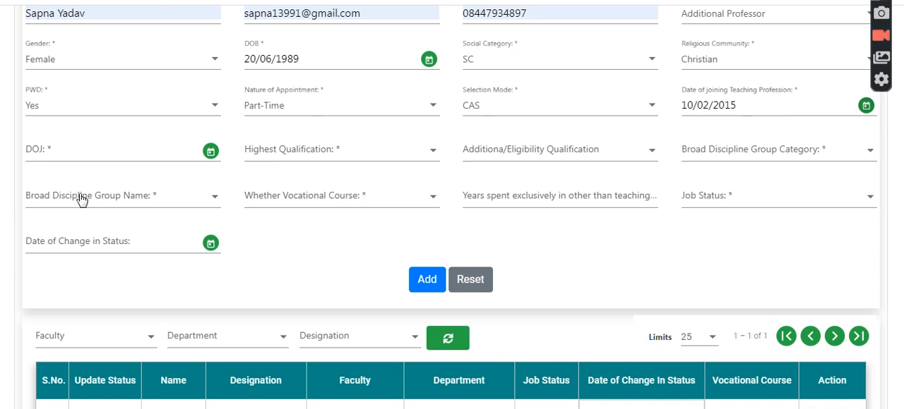
Step: Set the DOJ to 03/11/2021 and the highest qualification to Under Graduate
{"action": "left_click", "coordinate": [211, 152]}
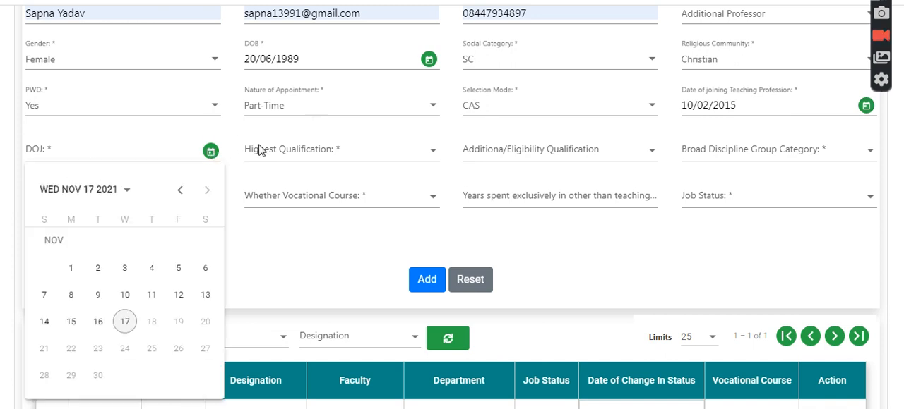
{"action": "left_click", "coordinate": [129, 268]}
{"action": "left_click", "coordinate": [397, 151]}
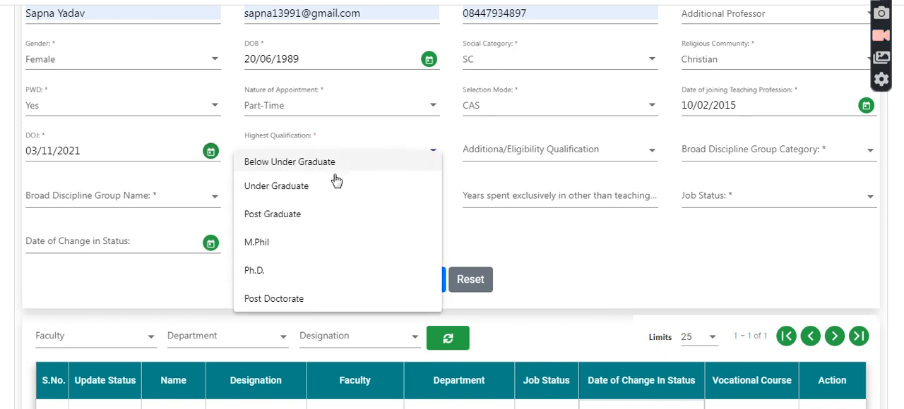
{"action": "left_click", "coordinate": [337, 185]}
Step: Set the additional/eligibility qualification to SLET and both the broad discipline group category and name to Area Studies
{"action": "left_click", "coordinate": [517, 162]}
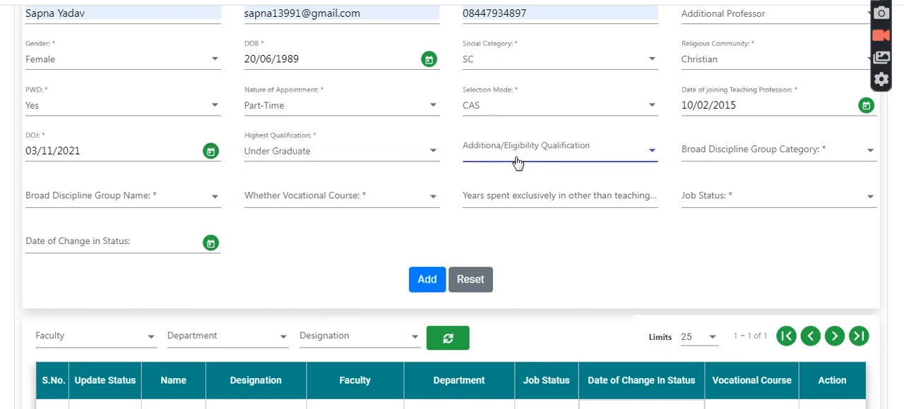
{"action": "left_click", "coordinate": [528, 185]}
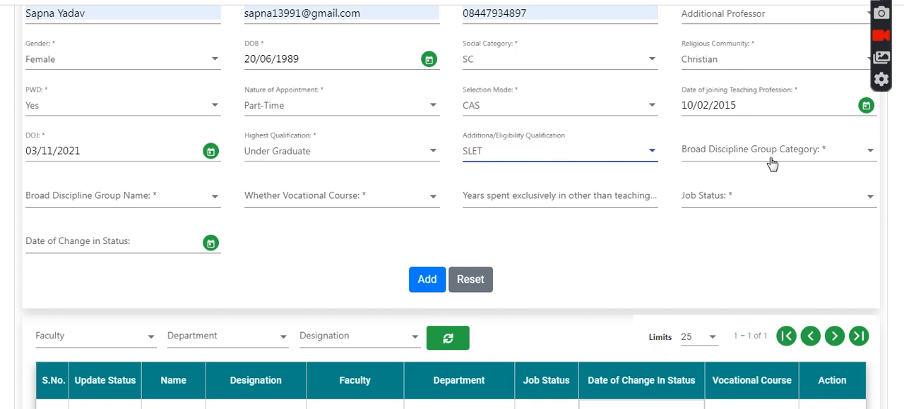
{"action": "left_click", "coordinate": [772, 164]}
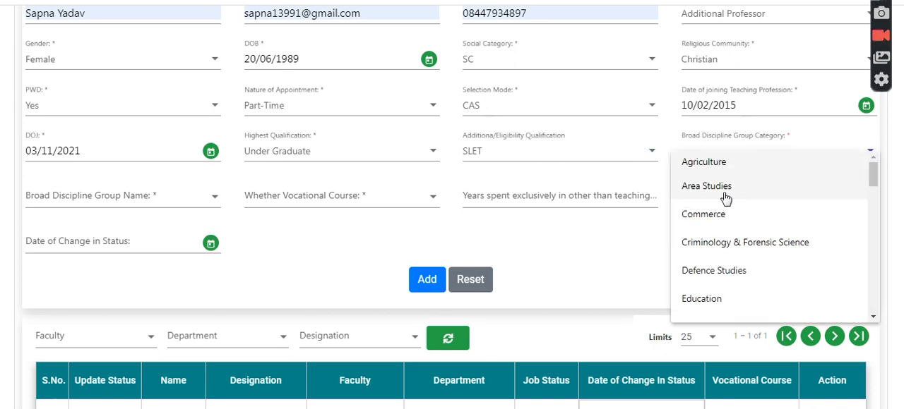
{"action": "left_click", "coordinate": [730, 195]}
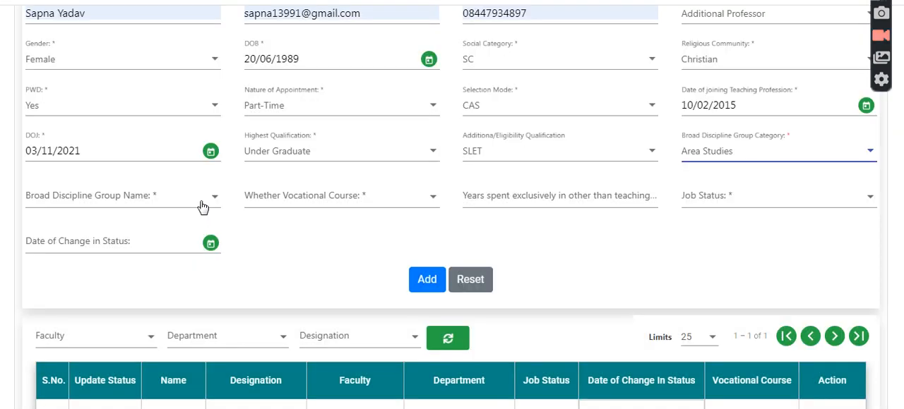
{"action": "left_click", "coordinate": [202, 205]}
{"action": "left_click", "coordinate": [125, 208]}
Step: Set the vocational course to YES, years spent in other than teaching job to 3 and the job status to New Appointment
{"action": "left_click", "coordinate": [343, 205]}
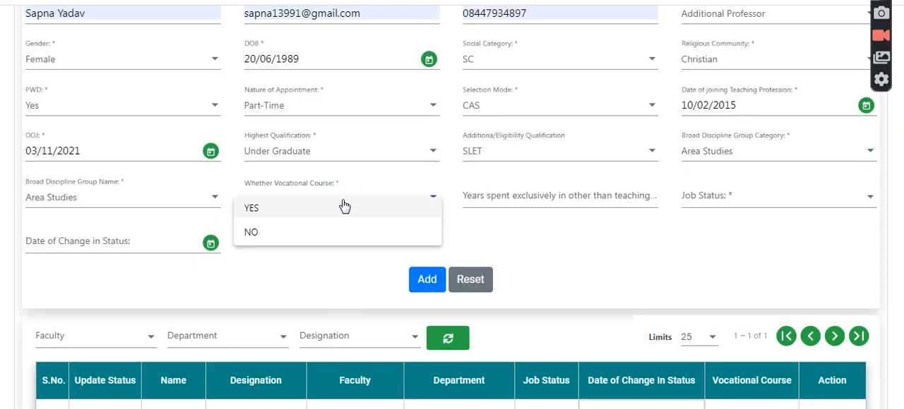
{"action": "left_click", "coordinate": [272, 208]}
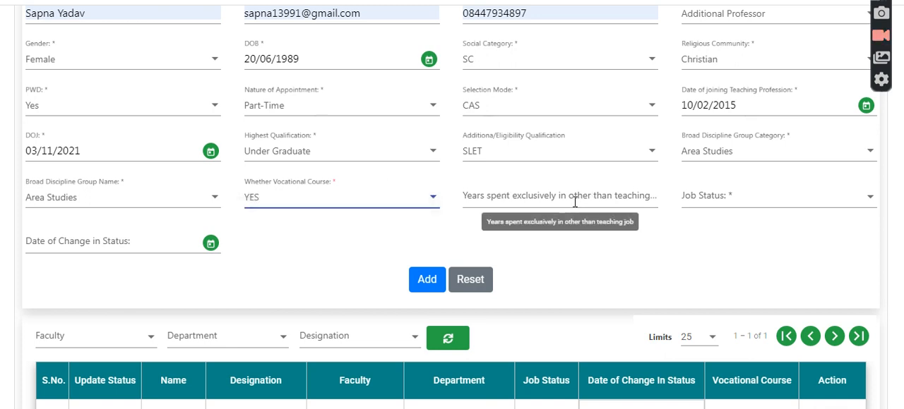
{"action": "left_click", "coordinate": [575, 203]}
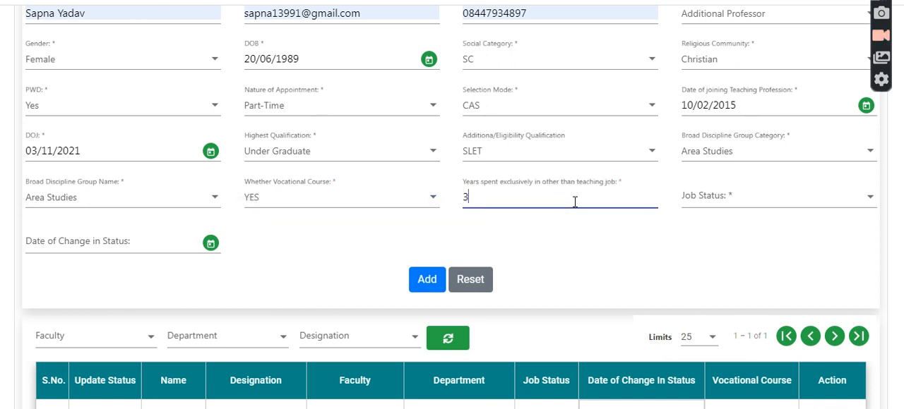
{"action": "left_click", "coordinate": [701, 203]}
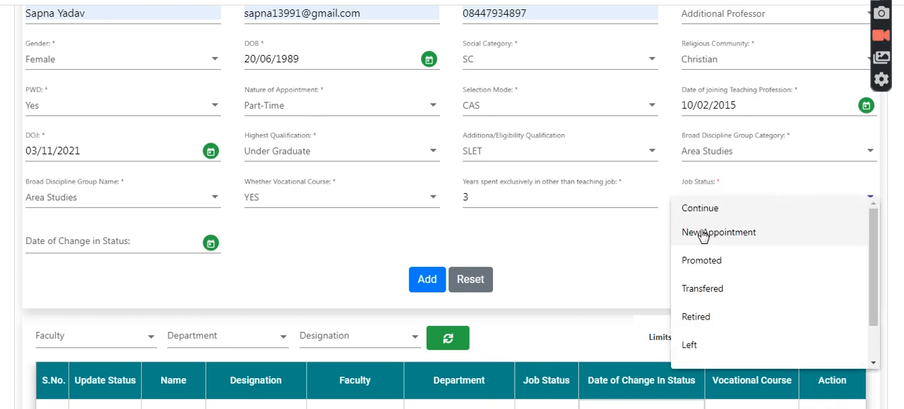
{"action": "left_click", "coordinate": [706, 239]}
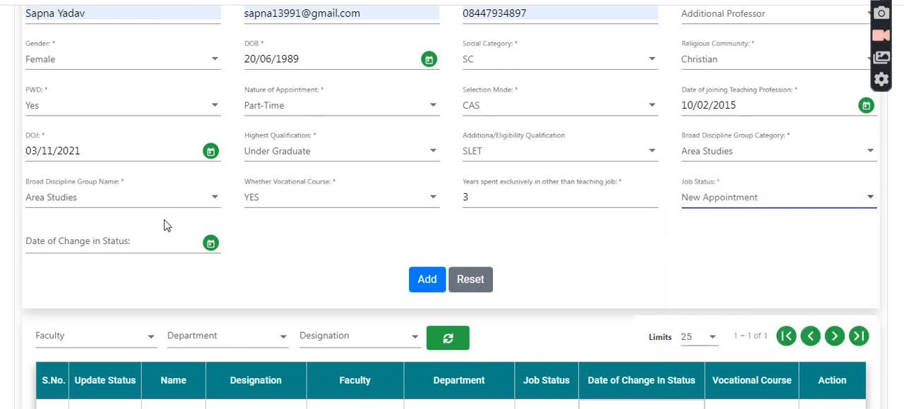
Step: Set the date of change in status to 11/11/2021 and try to add the teacher's record
{"action": "left_click", "coordinate": [212, 244]}
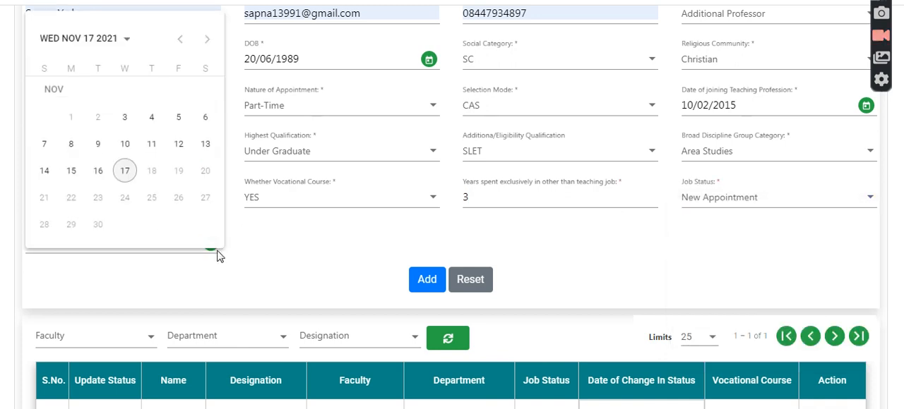
{"action": "left_click", "coordinate": [150, 144]}
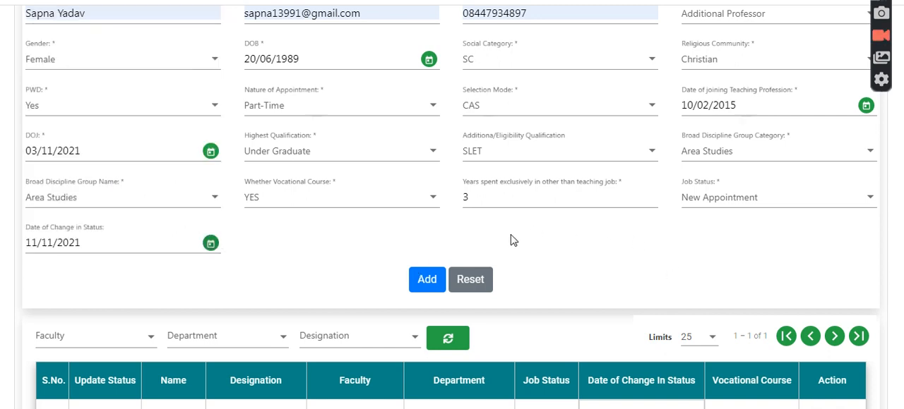
{"action": "left_click", "coordinate": [426, 281]}
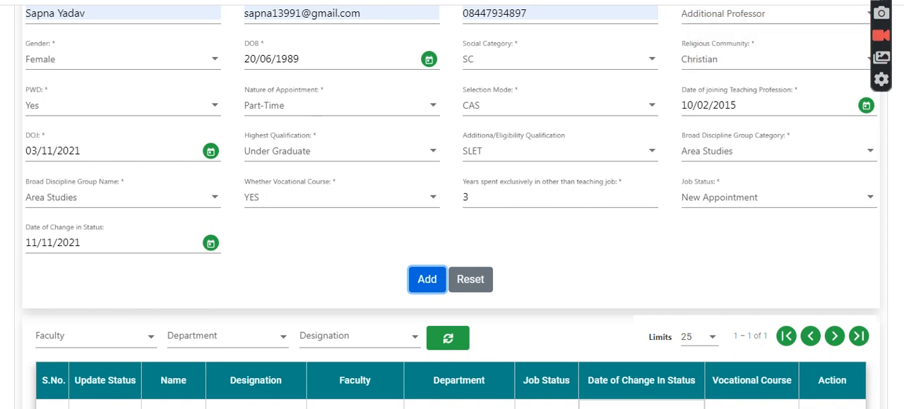
Step: Insert an extra 1 before the @ in the teacher's e-mail and try to add the record again
{"action": "scroll", "coordinate": [824, 150], "scroll_direction": "up", "scroll_amount": 1}
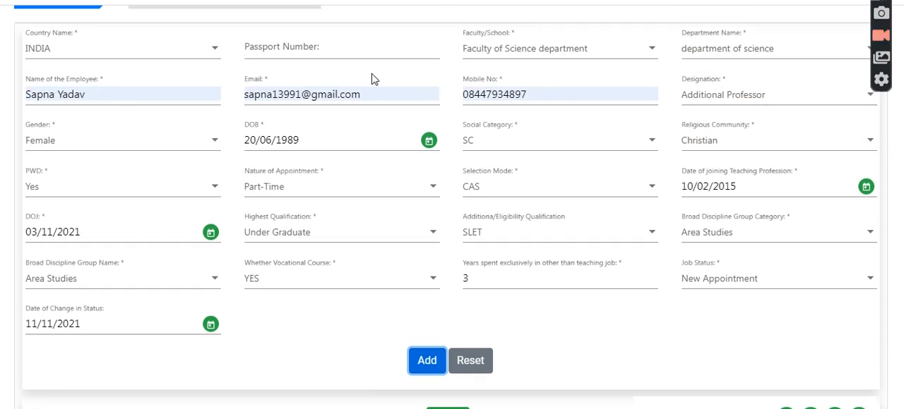
{"action": "left_click", "coordinate": [302, 94]}
{"action": "type", "text": "1"}
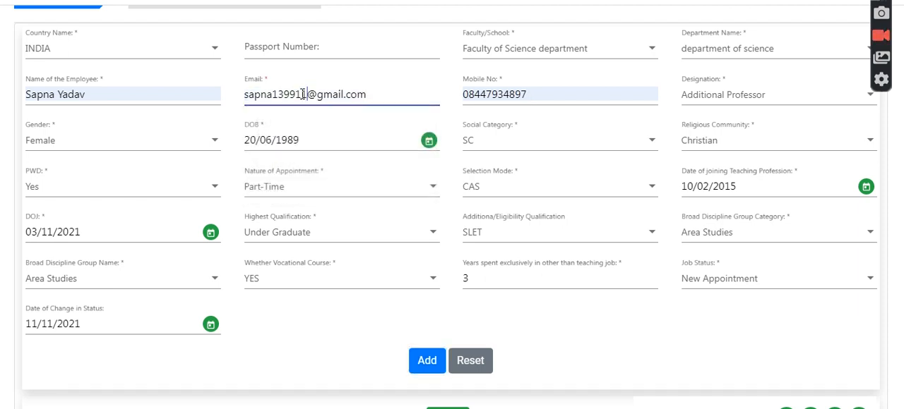
{"action": "left_click", "coordinate": [427, 361]}
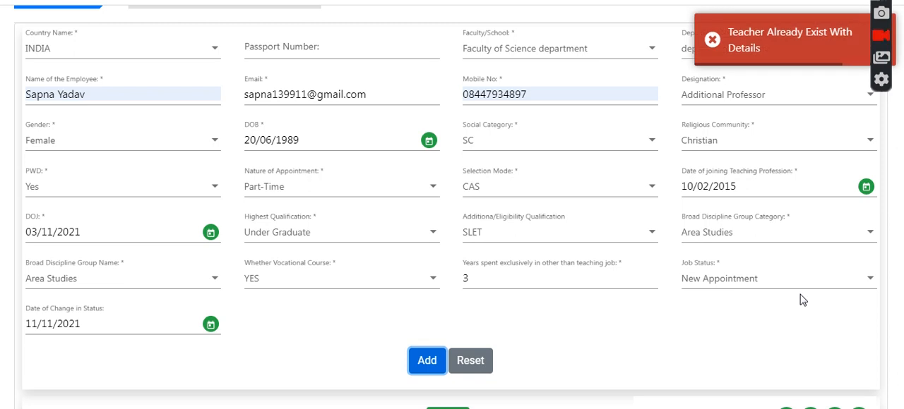
Step: Replace the employee's name with a different full name and add the teacher's record
{"action": "left_click", "coordinate": [127, 89]}
{"action": "triple_click", "coordinate": [12, 92]}
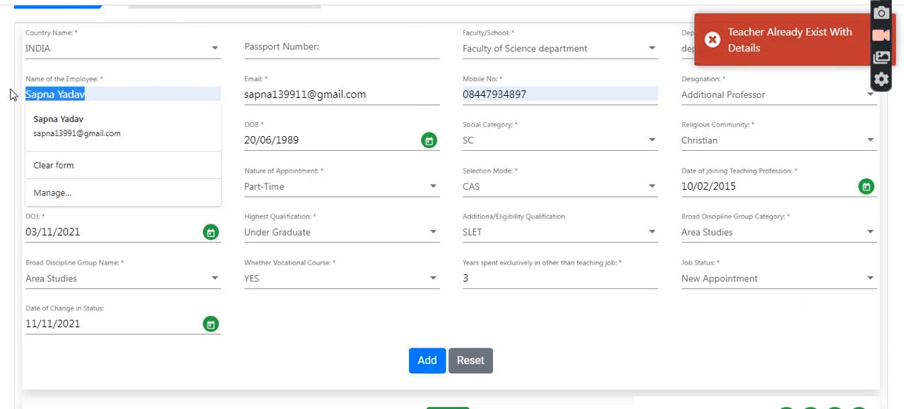
{"action": "type", "text": "parikshit"}
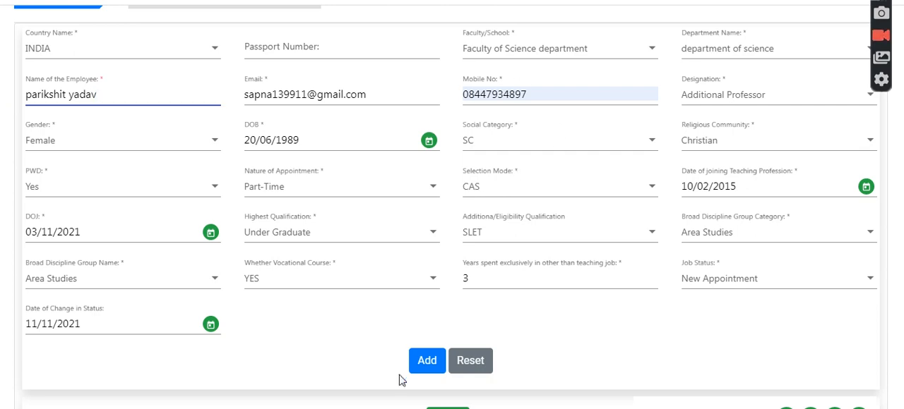
{"action": "left_click", "coordinate": [426, 361]}
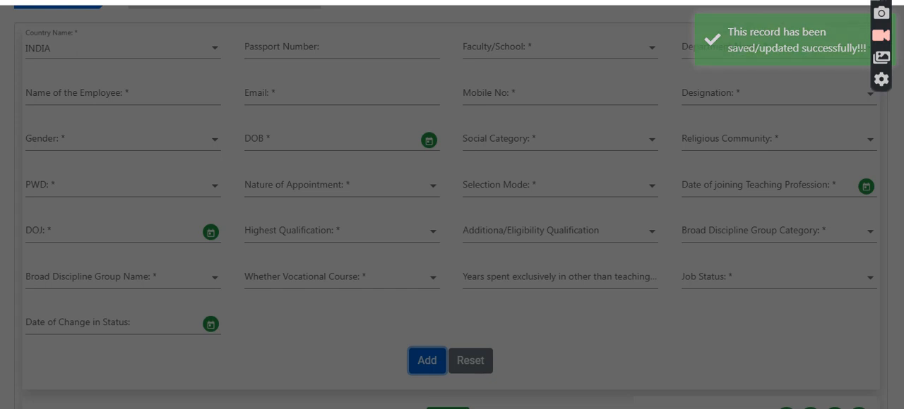
Step: Delete the teacher's record belonging to Faculty of Physicsff from the summary table and confirm the deletion
{"action": "scroll", "coordinate": [450, 212], "scroll_direction": "down", "scroll_amount": 4}
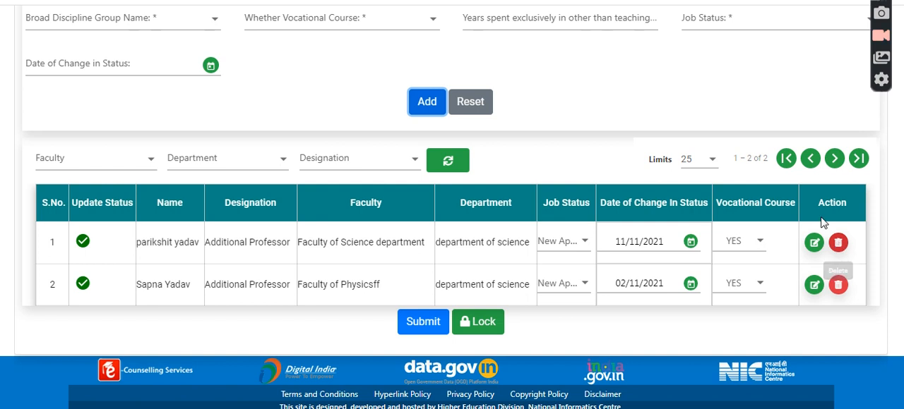
{"action": "left_click", "coordinate": [839, 288]}
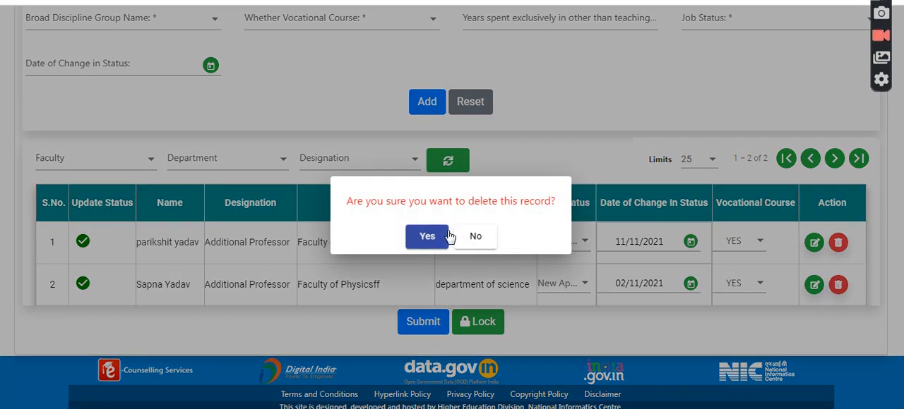
{"action": "left_click", "coordinate": [443, 237]}
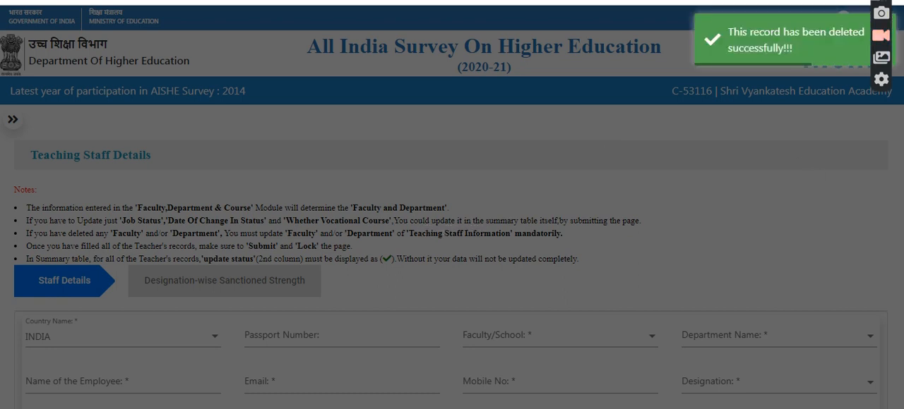
Step: Submit the remaining teaching staff record and lock the Staff Details page
{"action": "scroll", "coordinate": [451, 211], "scroll_direction": "down", "scroll_amount": 4}
{"action": "scroll", "coordinate": [452, 212], "scroll_direction": "down", "scroll_amount": 4}
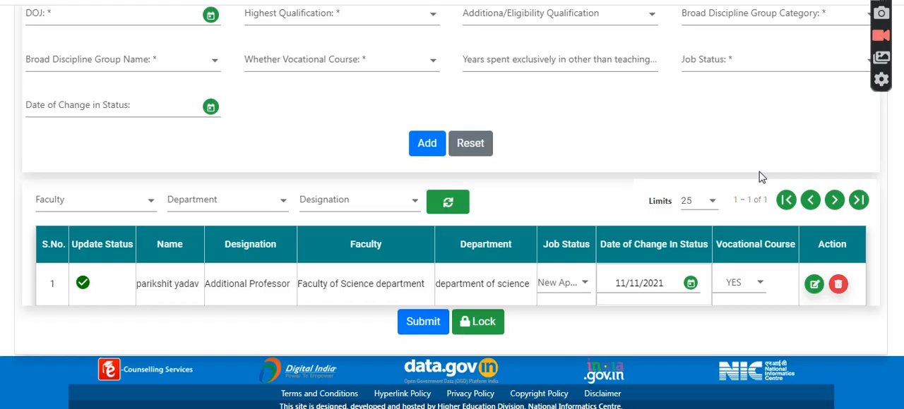
{"action": "left_click", "coordinate": [426, 321]}
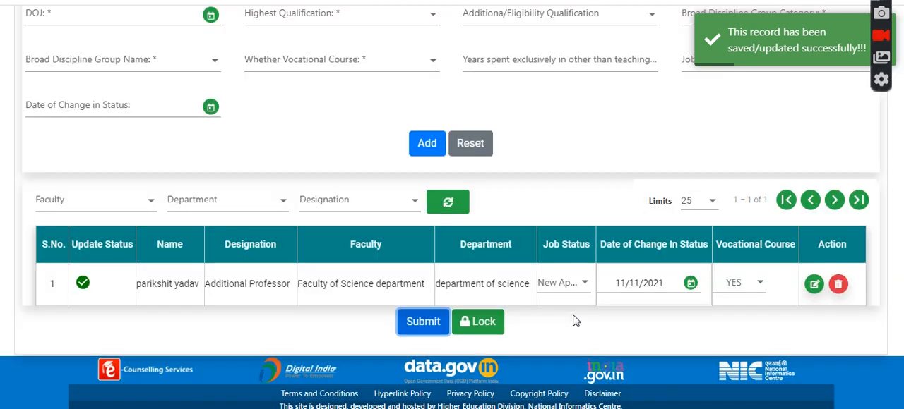
{"action": "left_click", "coordinate": [480, 322]}
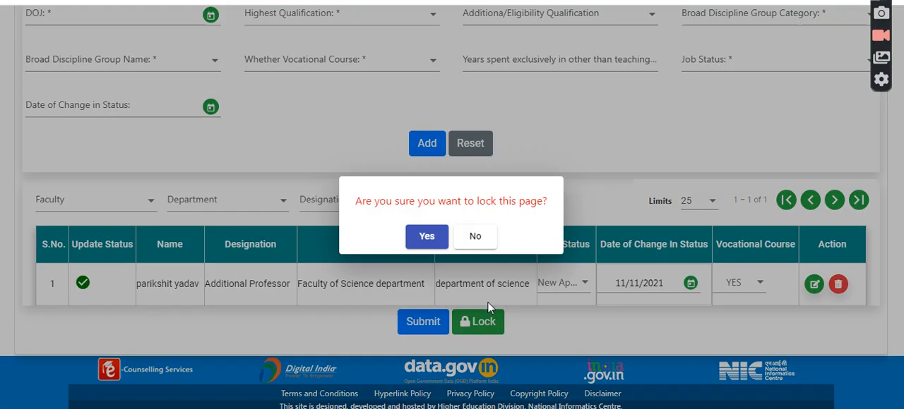
{"action": "left_click", "coordinate": [424, 236]}
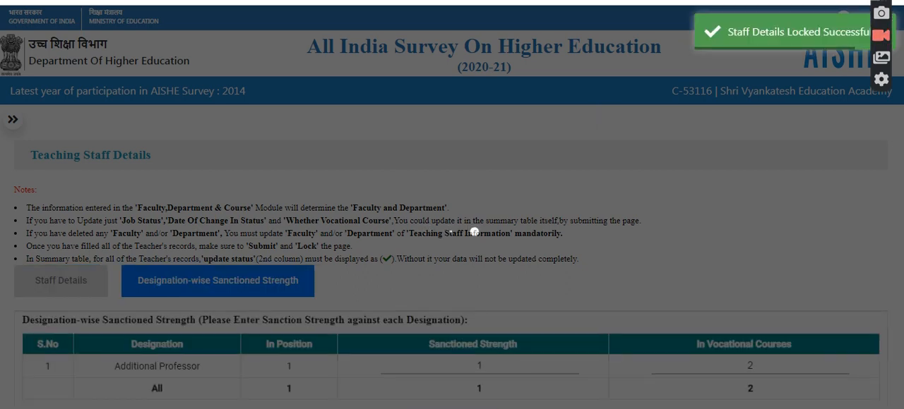
Step: Set the Additional Professor's sanctioned strength to 2 and vocational courses to 3, save, and lock the Designation-wise Sanctioned Strength page
{"action": "scroll", "coordinate": [459, 212], "scroll_direction": "down", "scroll_amount": 2}
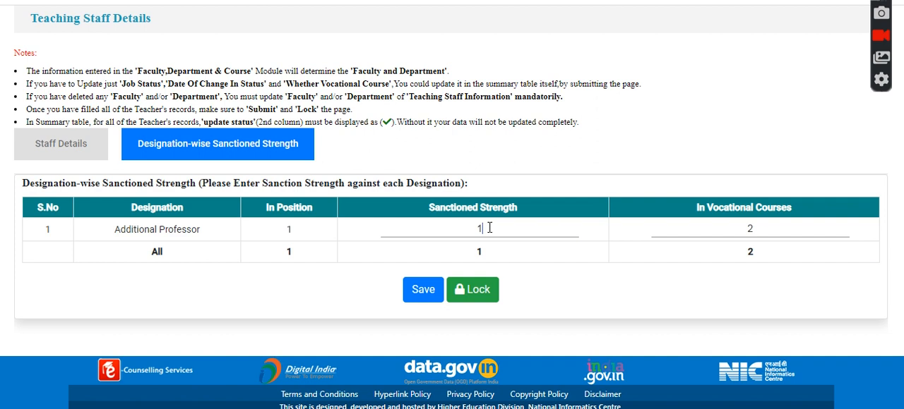
{"action": "double_click", "coordinate": [293, 235]}
{"action": "left_click_drag", "start_coordinate": [486, 227], "coordinate": [472, 224]}
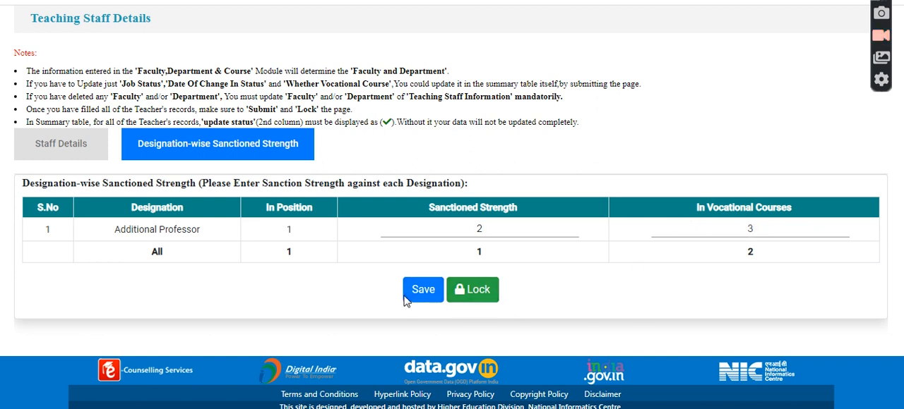
{"action": "left_click", "coordinate": [435, 291]}
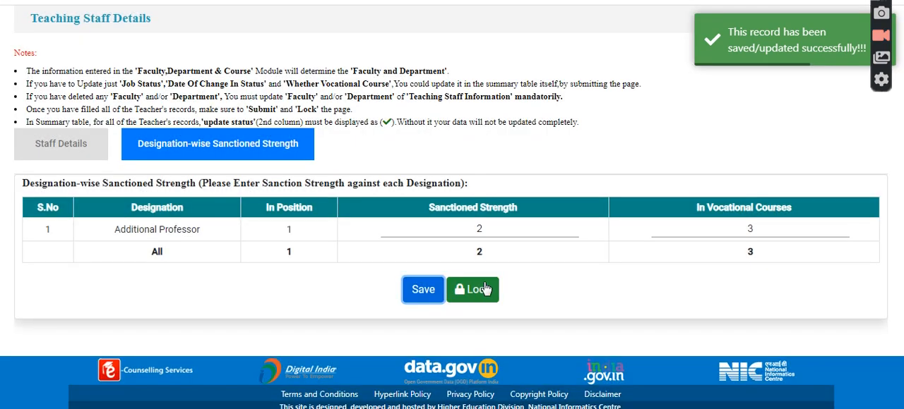
{"action": "left_click", "coordinate": [485, 289]}
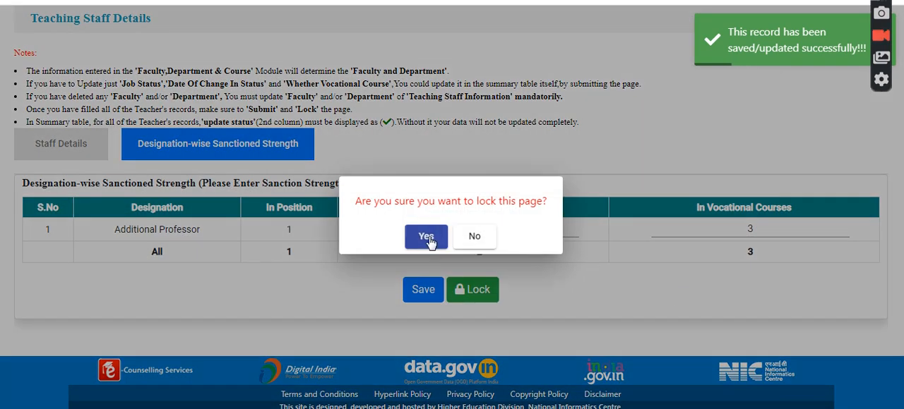
{"action": "left_click", "coordinate": [427, 238]}
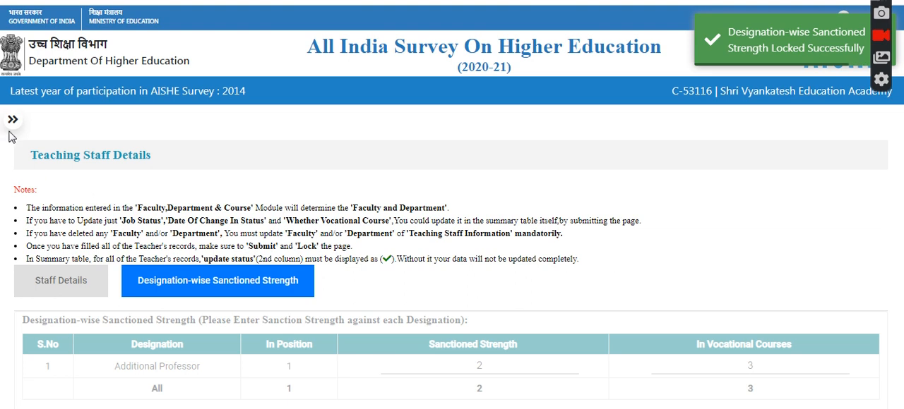
Step: Open the Non Teaching Information form under Staff Information and collapse the navigation sidebar
{"action": "left_click", "coordinate": [14, 121]}
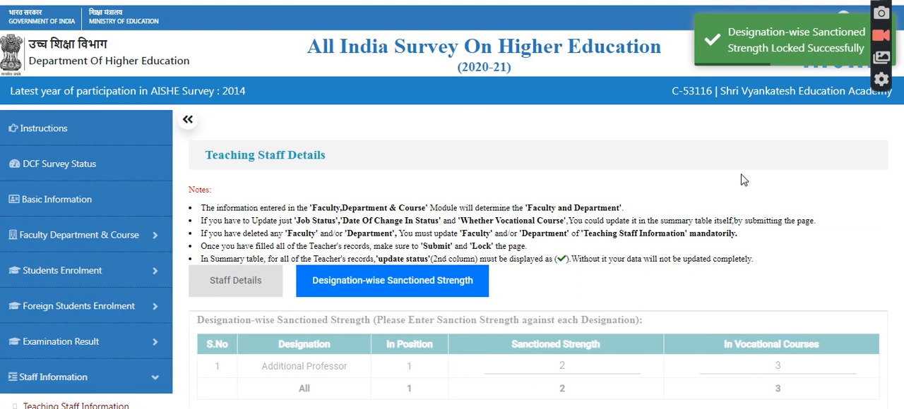
{"action": "scroll", "coordinate": [102, 291], "scroll_direction": "down", "scroll_amount": 2}
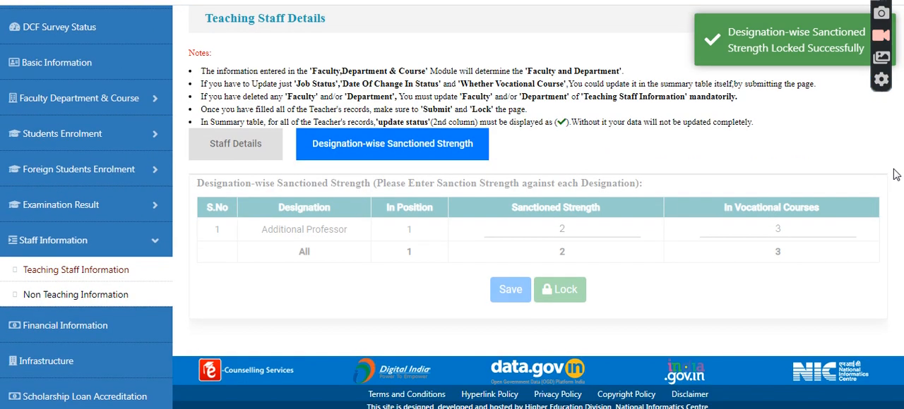
{"action": "left_click", "coordinate": [103, 290]}
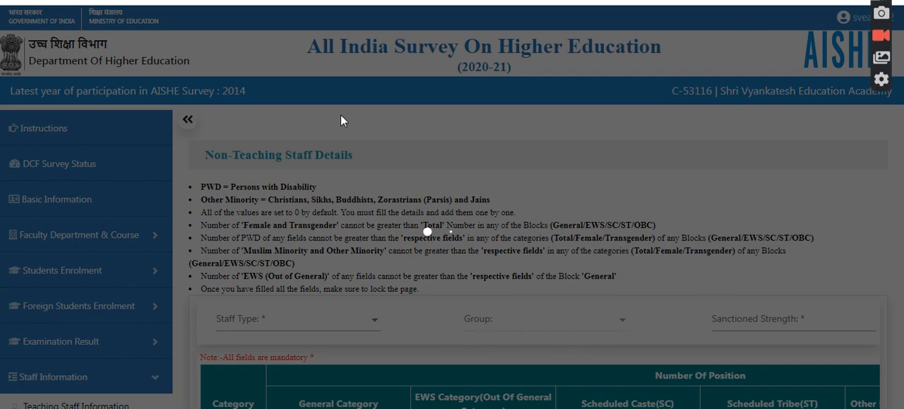
{"action": "left_click", "coordinate": [191, 119]}
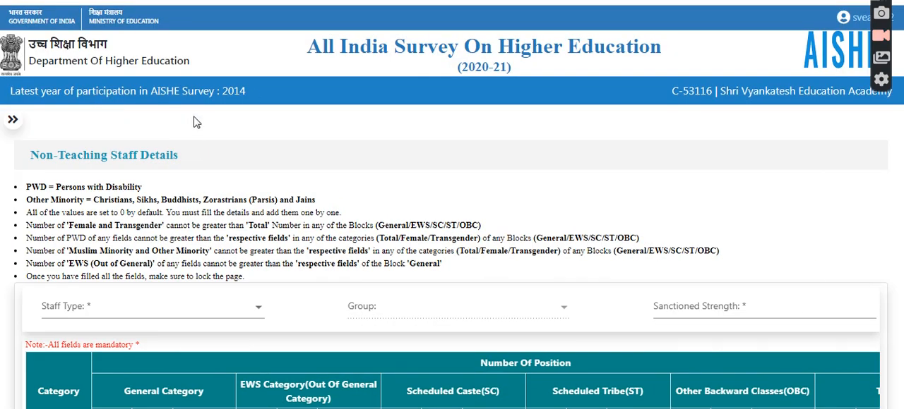
{"action": "scroll", "coordinate": [305, 184], "scroll_direction": "down", "scroll_amount": 2}
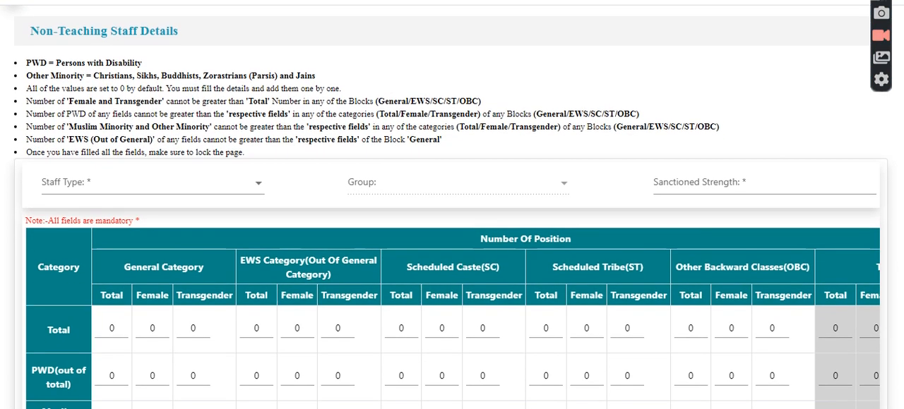
Step: Choose Library Staff as the staff type and Group C as the group, with a sanctioned strength of 12
{"action": "left_click", "coordinate": [242, 195]}
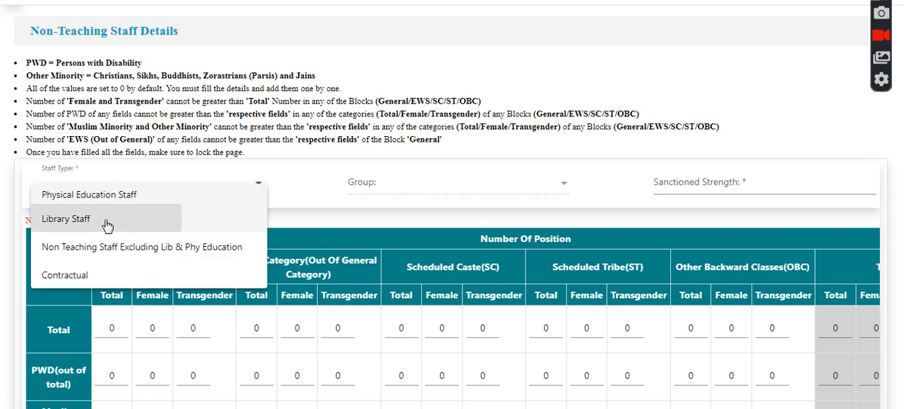
{"action": "left_click", "coordinate": [106, 225]}
{"action": "left_click", "coordinate": [404, 195]}
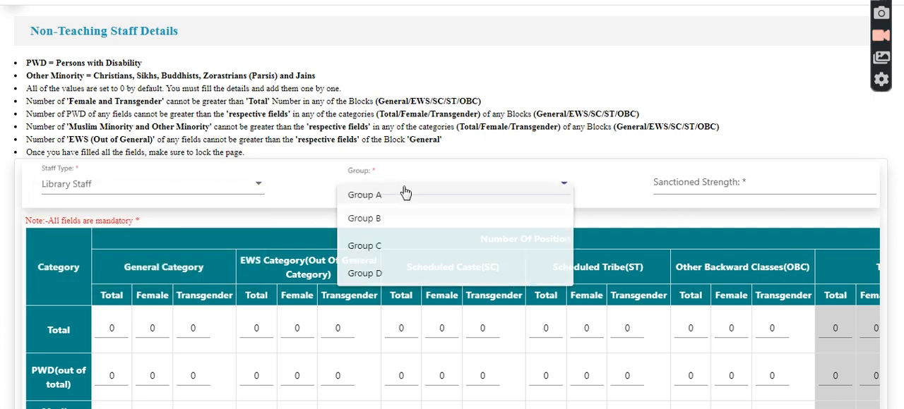
{"action": "left_click", "coordinate": [382, 246]}
{"action": "left_click", "coordinate": [706, 183]}
{"action": "type", "text": "12"}
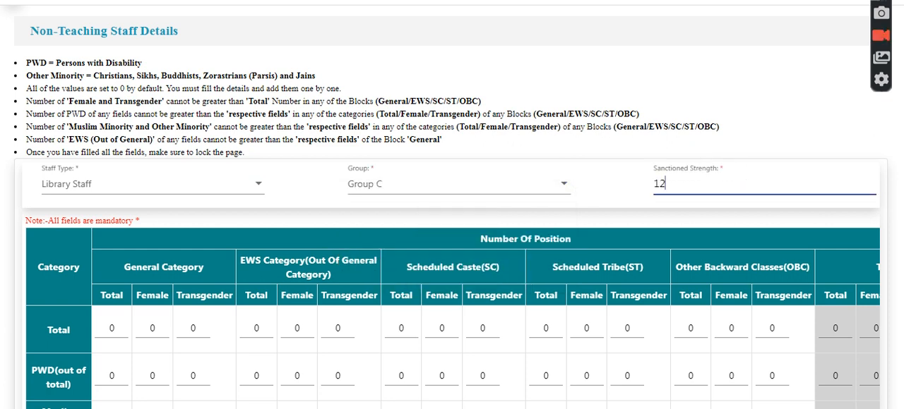
Step: Enter 4 total, 1 female and 2 transgender in the General Category's Total row, and add the Library Staff record
{"action": "scroll", "coordinate": [250, 184], "scroll_direction": "down", "scroll_amount": 3}
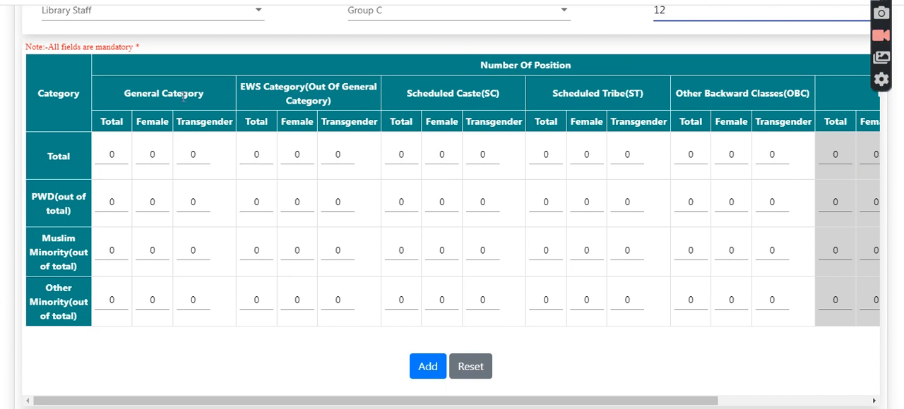
{"action": "double_click", "coordinate": [113, 155]}
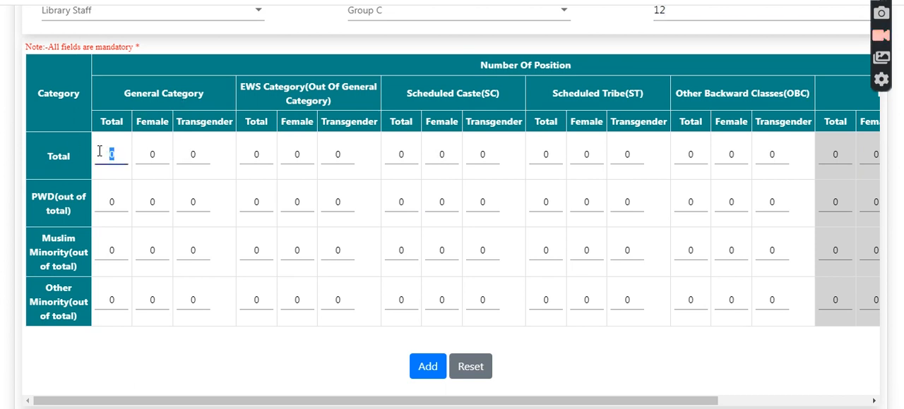
{"action": "type", "text": "1"}
{"action": "double_click", "coordinate": [179, 154]}
{"action": "left_click", "coordinate": [297, 346]}
{"action": "left_click_drag", "start_coordinate": [280, 87], "coordinate": [332, 94]}
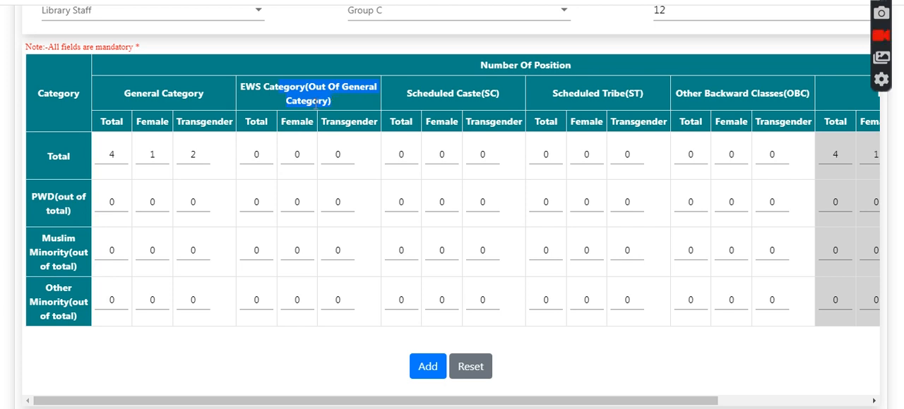
{"action": "left_click", "coordinate": [472, 88]}
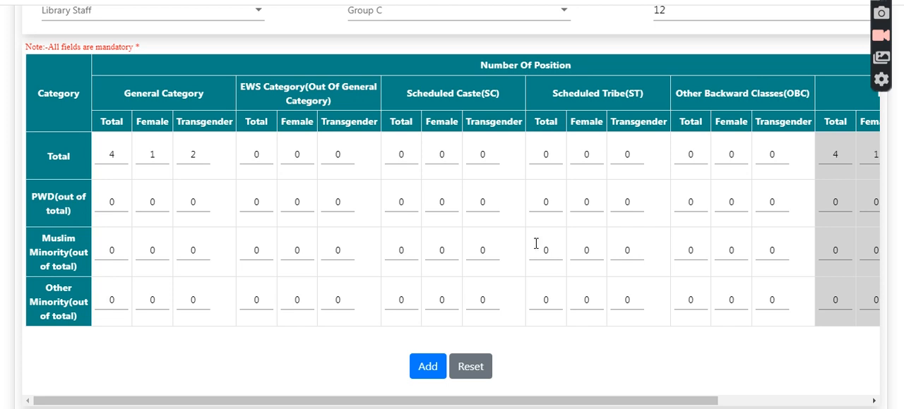
{"action": "scroll", "coordinate": [780, 197], "scroll_direction": "down", "scroll_amount": 2}
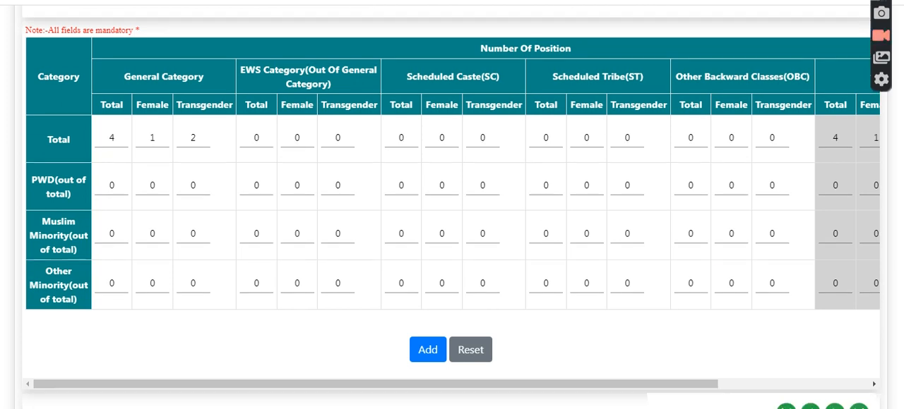
{"action": "left_click", "coordinate": [426, 268]}
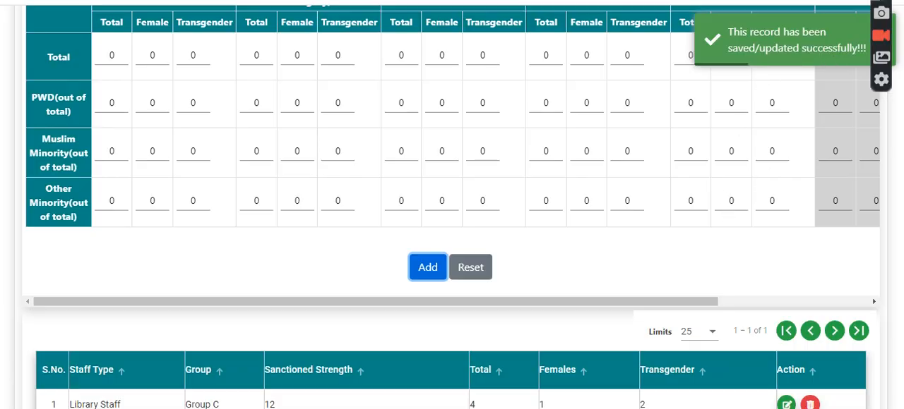
Step: Edit the Library Staff record, setting the EWS Category's Total row to 3 total and 1 female, and update it
{"action": "scroll", "coordinate": [516, 244], "scroll_direction": "down", "scroll_amount": 4}
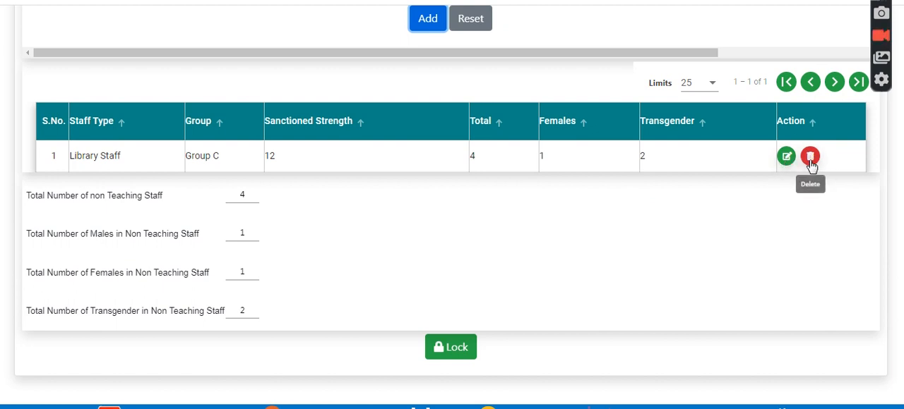
{"action": "left_click", "coordinate": [785, 158]}
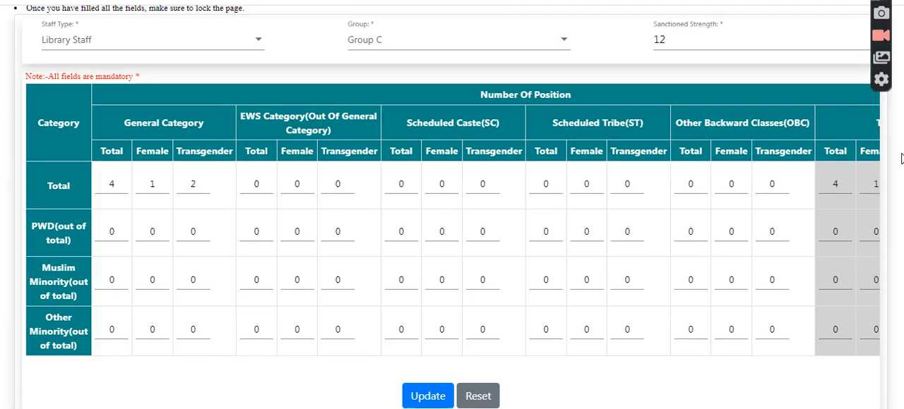
{"action": "double_click", "coordinate": [261, 202]}
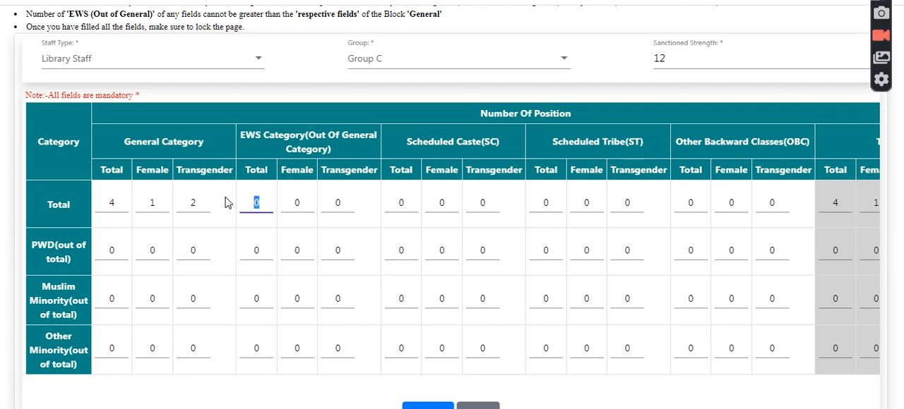
{"action": "double_click", "coordinate": [286, 203]}
{"action": "type", "text": "1"}
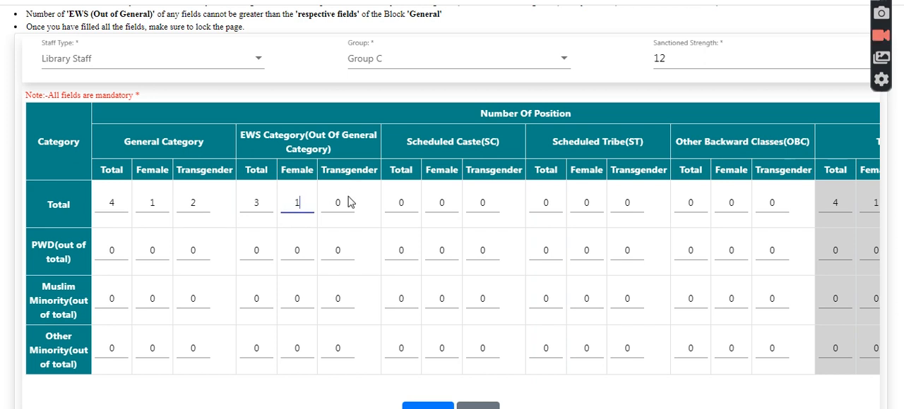
{"action": "left_click", "coordinate": [438, 407]}
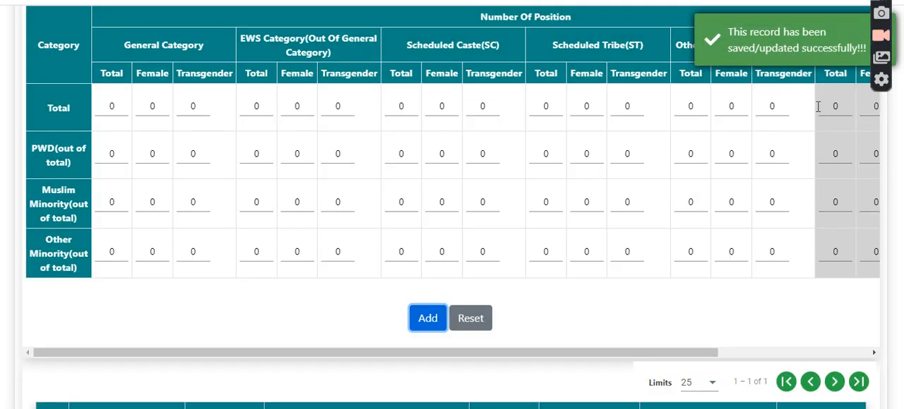
Step: Lock the Non-Teaching Staff Details page, confirm the lock, and expand the navigation sidebar
{"action": "scroll", "coordinate": [817, 106], "scroll_direction": "down", "scroll_amount": 1}
{"action": "scroll", "coordinate": [451, 212], "scroll_direction": "down", "scroll_amount": 4}
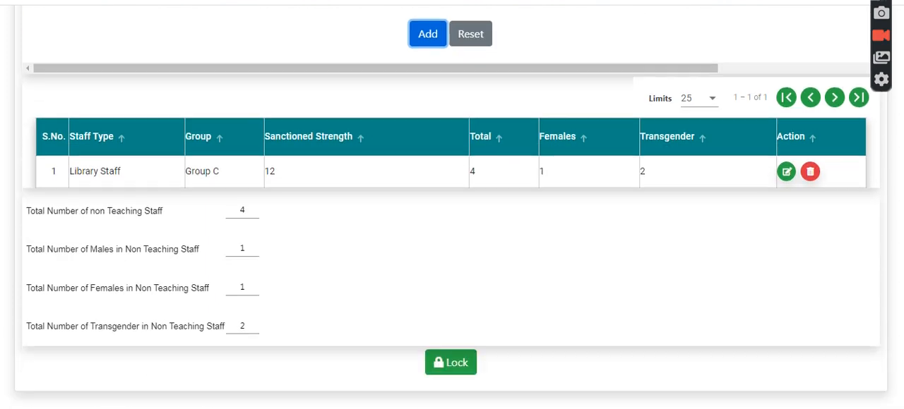
{"action": "scroll", "coordinate": [452, 212], "scroll_direction": "down", "scroll_amount": 1}
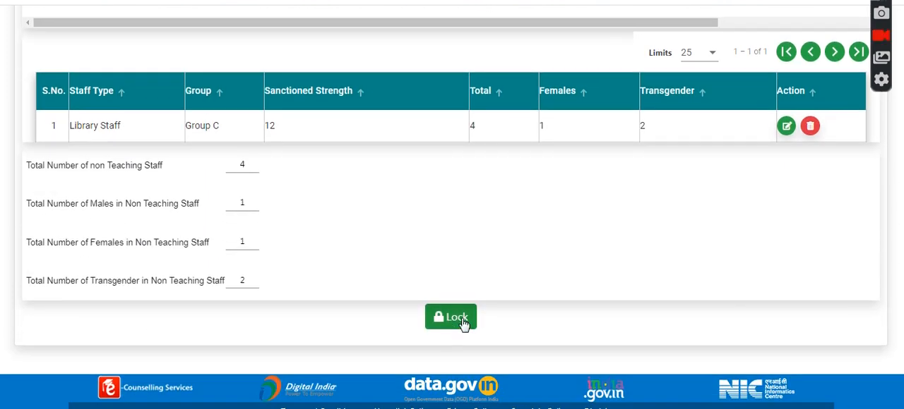
{"action": "left_click", "coordinate": [459, 319]}
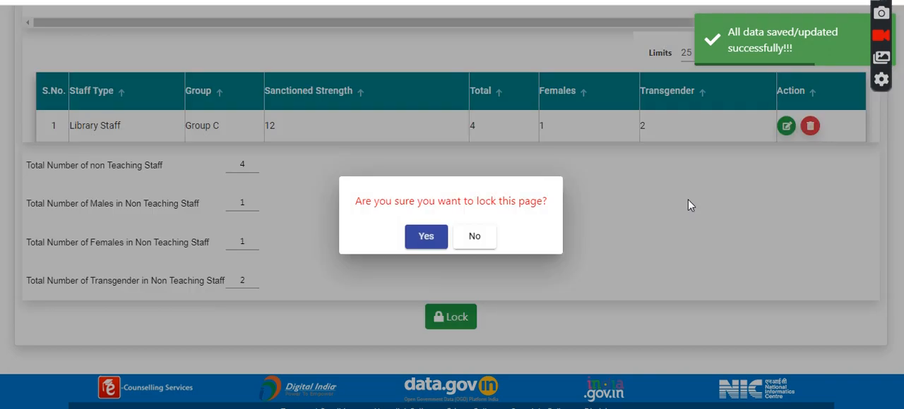
{"action": "left_click", "coordinate": [427, 239]}
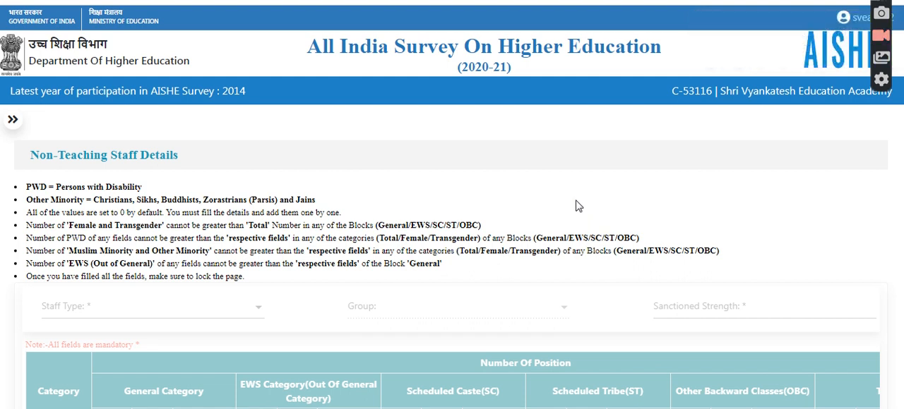
{"action": "left_click", "coordinate": [14, 123]}
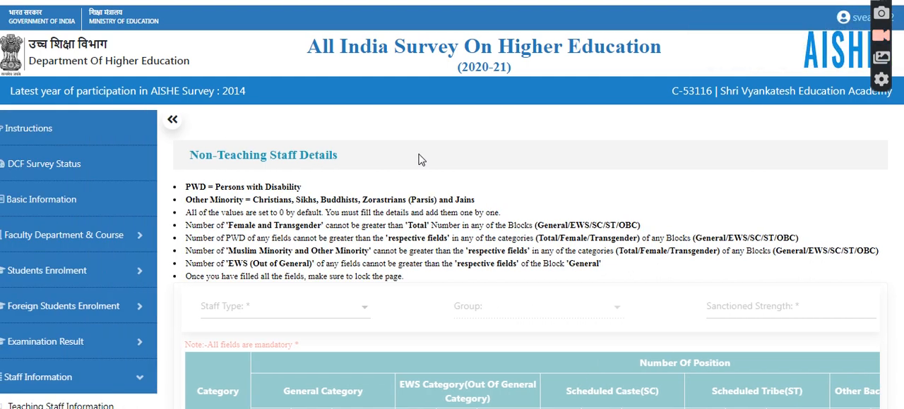